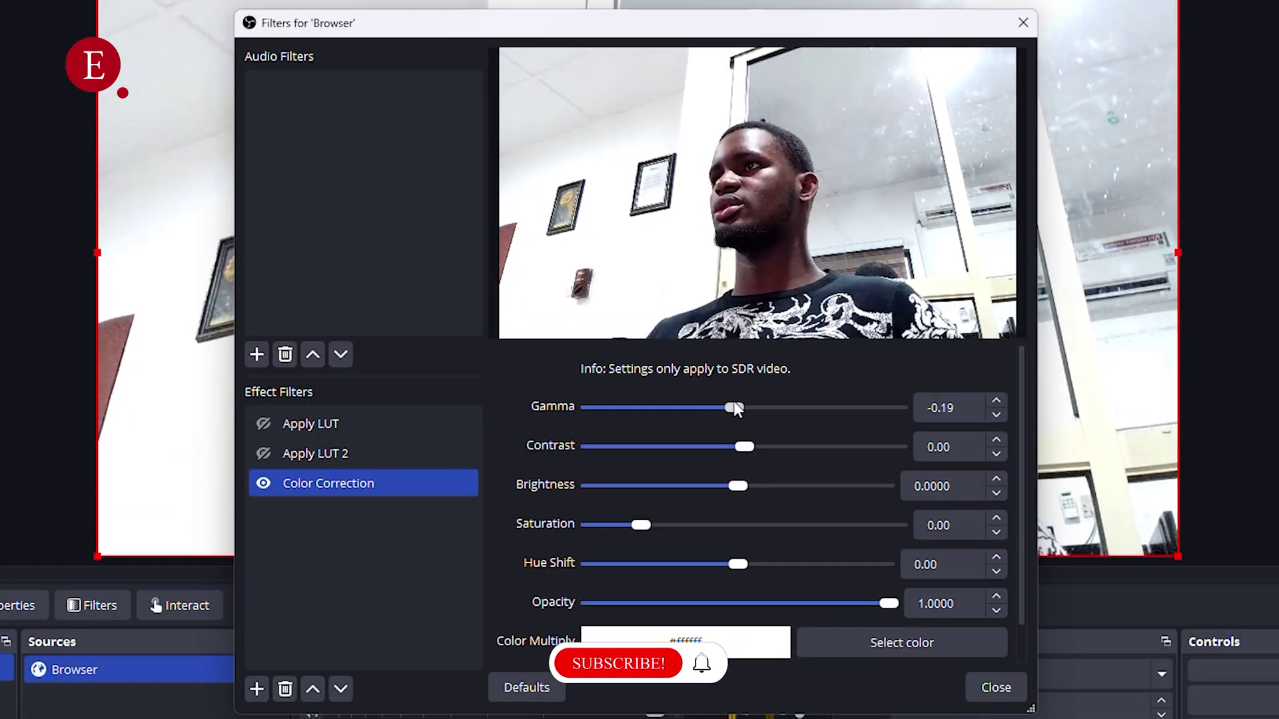
Set the Color Correction gamma to -0.19 and toggle the effect filters' visibility to compare the picture.
mouse_move(734, 401)
mouse_down()
mouse_move(721, 448)
mouse_move(735, 413)
mouse_up()
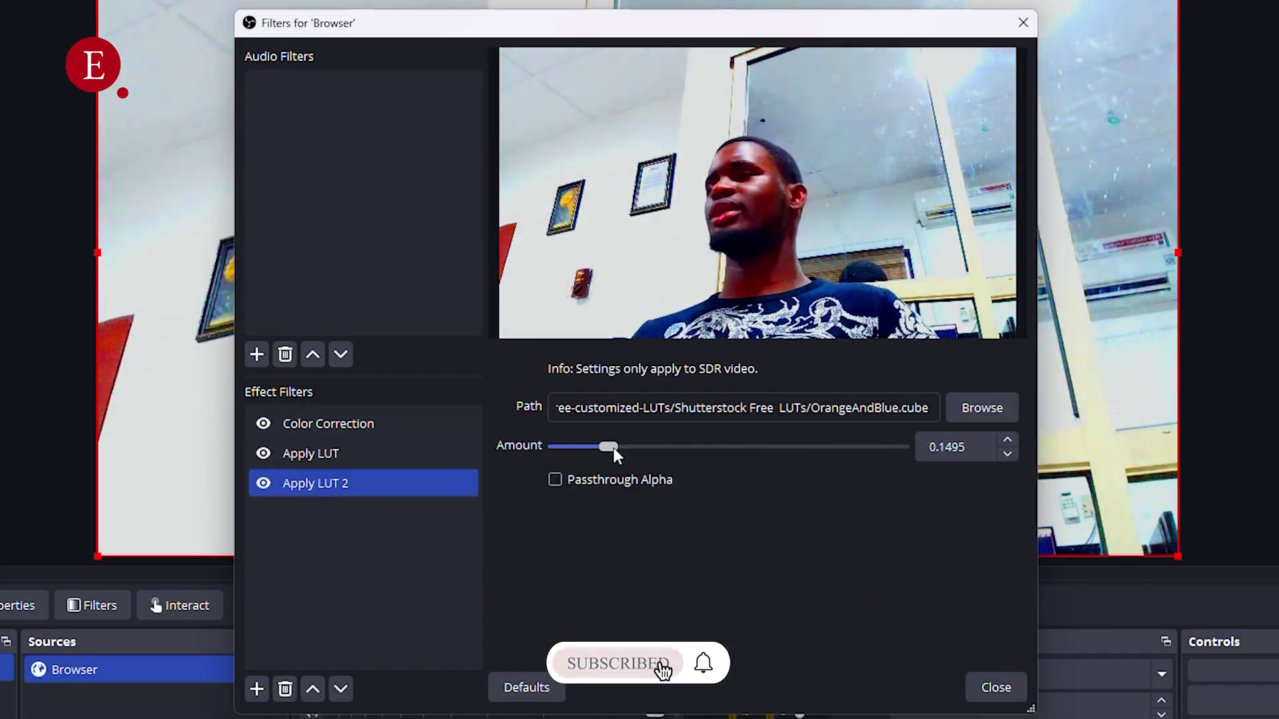
click(263, 434)
click(264, 484)
click(264, 423)
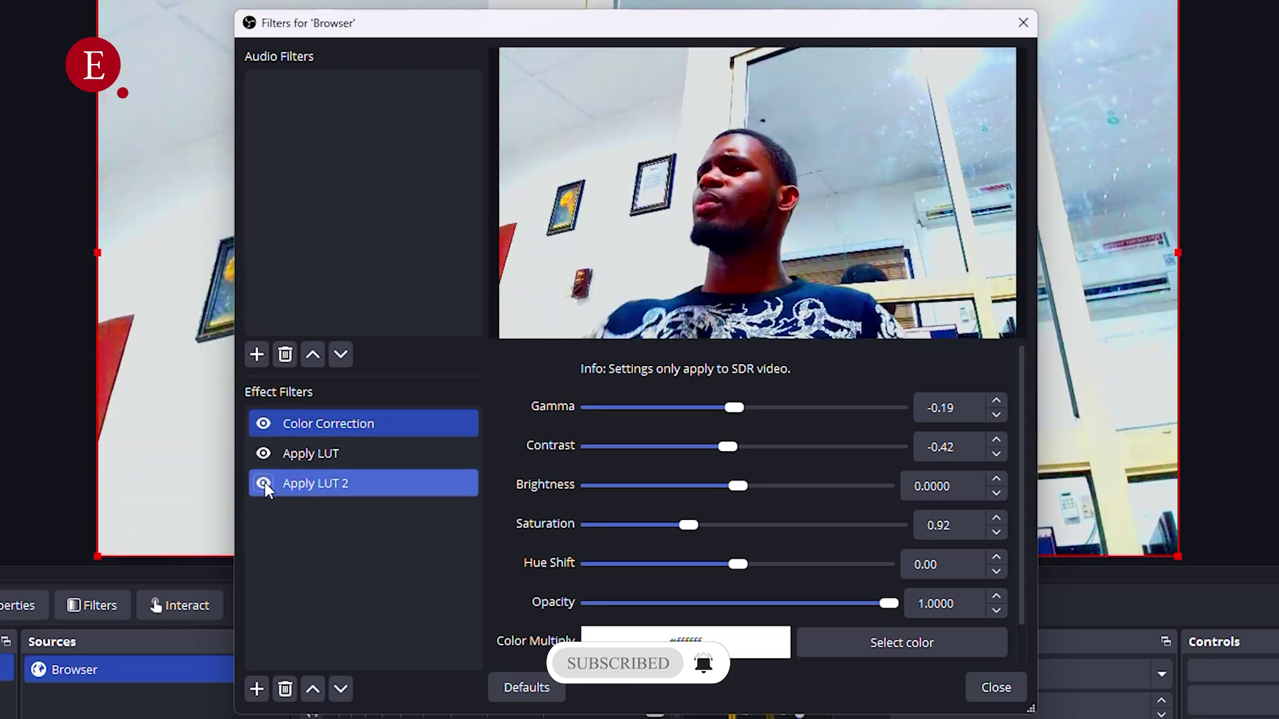
click(268, 454)
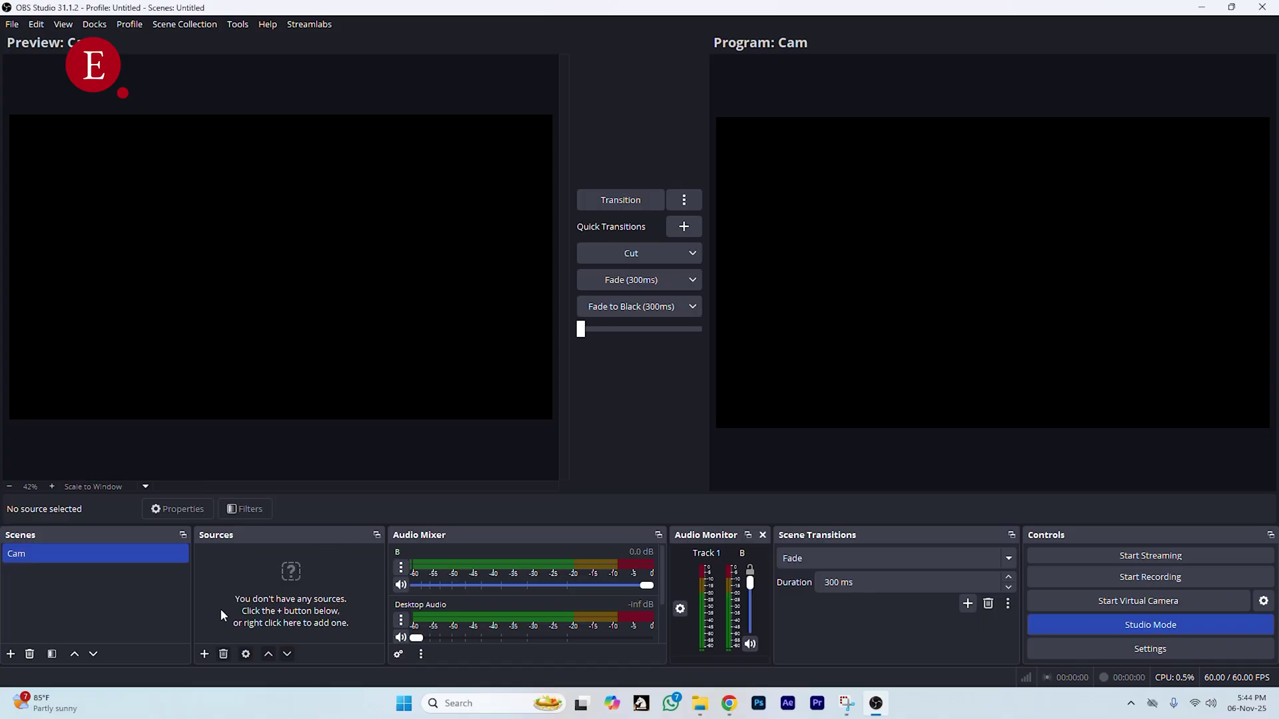
Add a new source of type Browser to the Cam scene, using the VDO.Ninja view link as its URL.
click(204, 654)
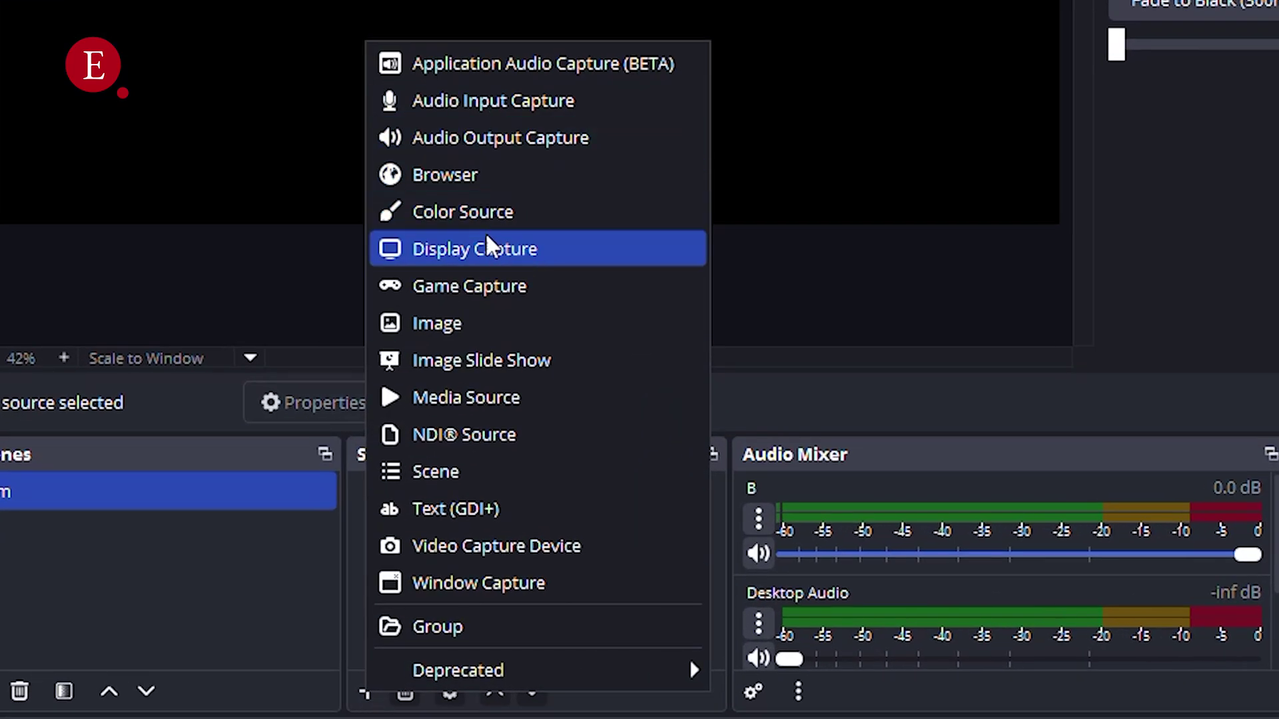
click(472, 177)
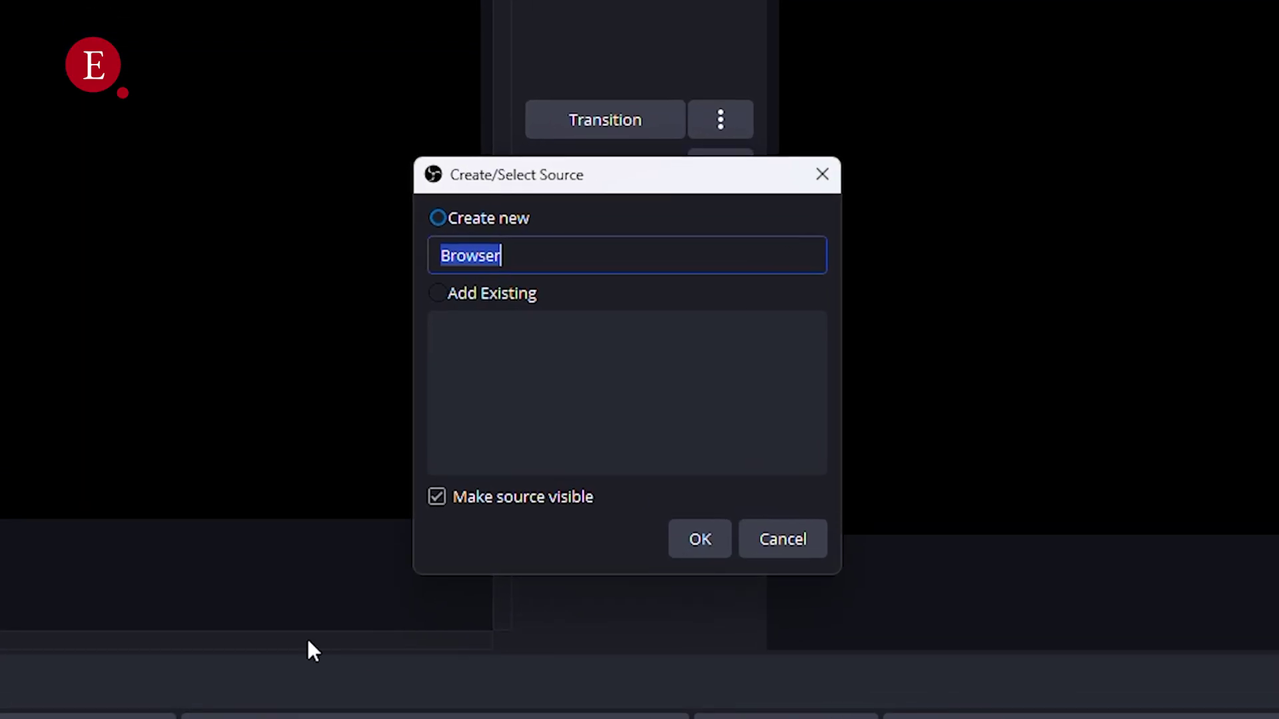
click(674, 527)
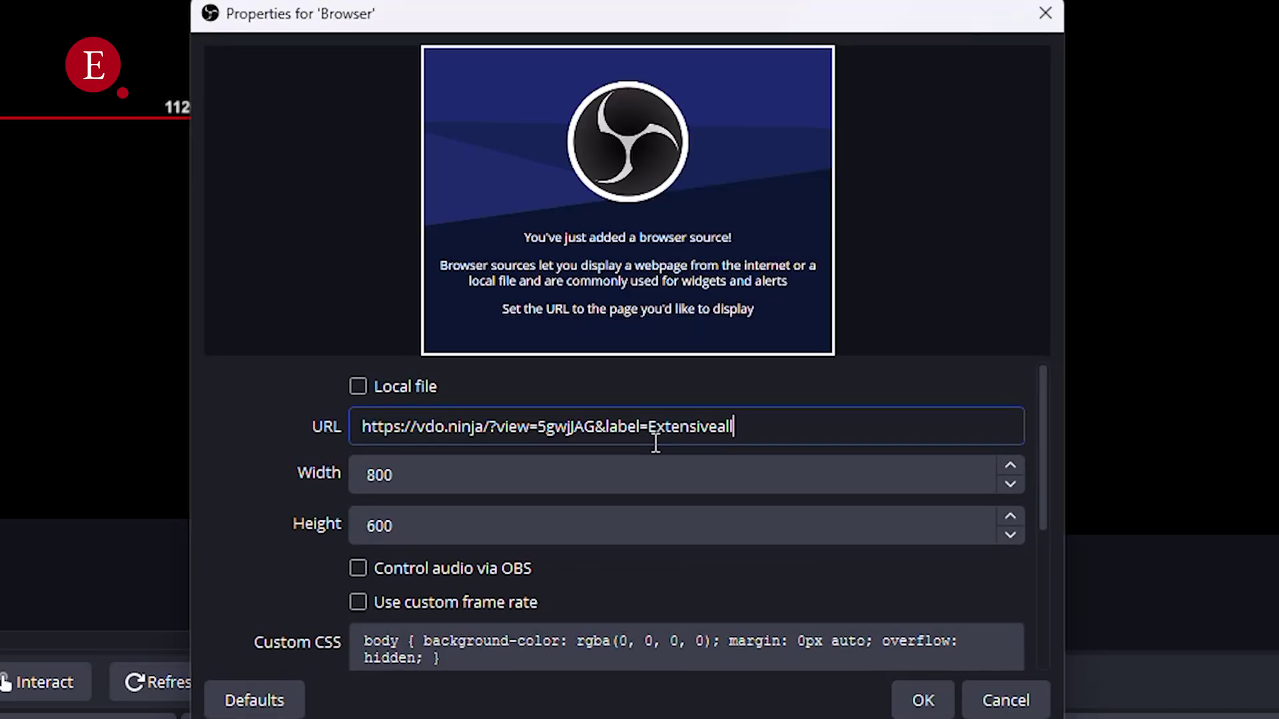
Set the browser source to 1920 wide and 1080 high, enable audio control via OBS, and accept its properties.
click(651, 467)
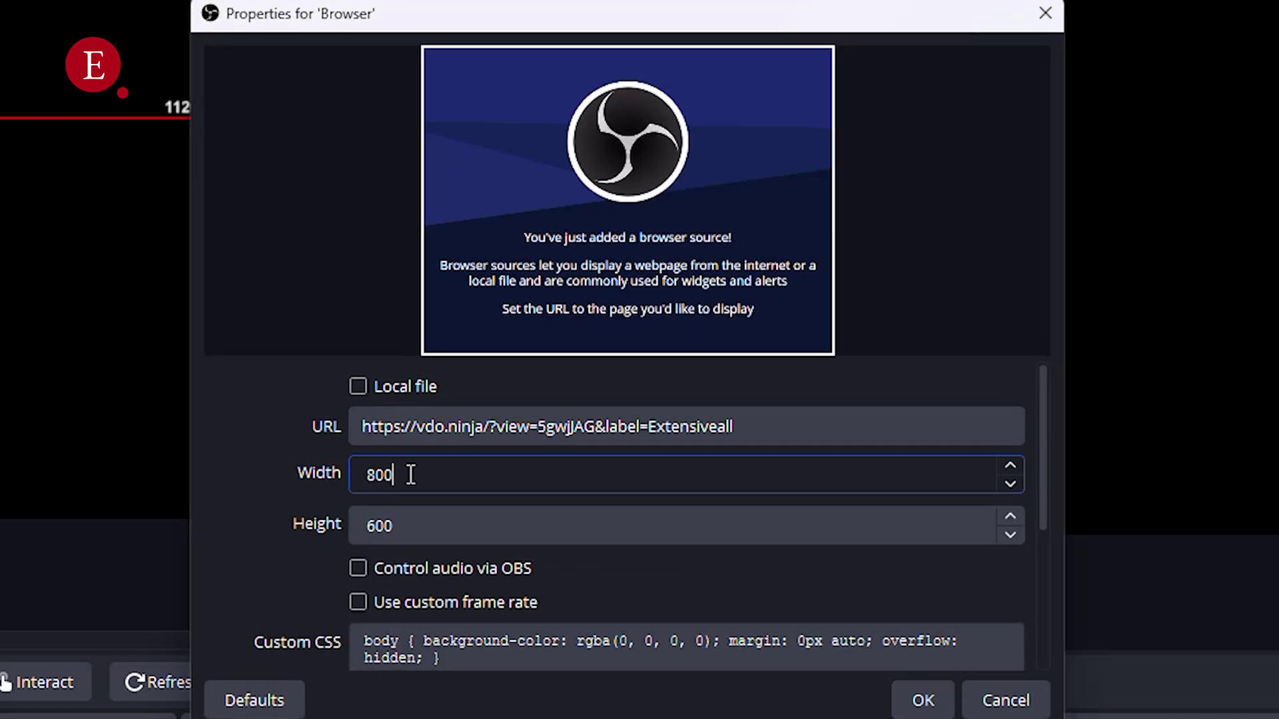
key(BackSpace)
key(BackSpace)
key(BackSpace)
text(1920)
key(Tab)
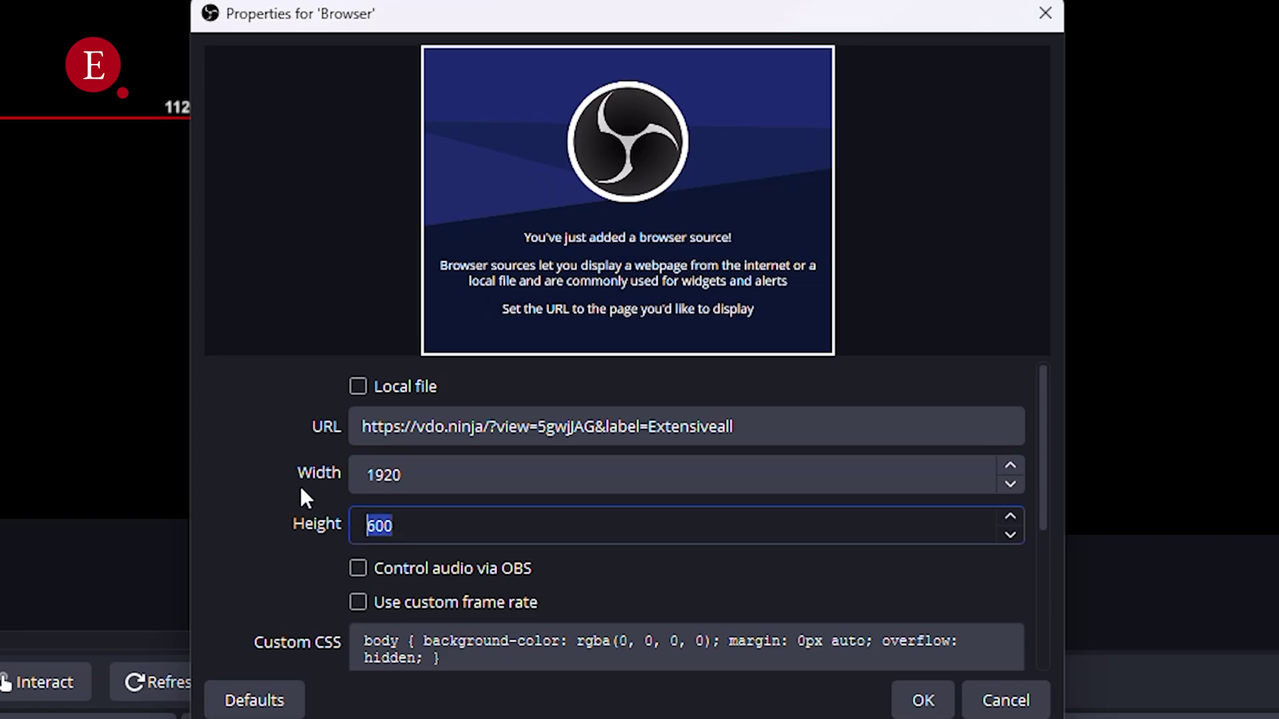
text(1080)
click(360, 570)
drag(1042, 449, 1058, 626)
click(923, 701)
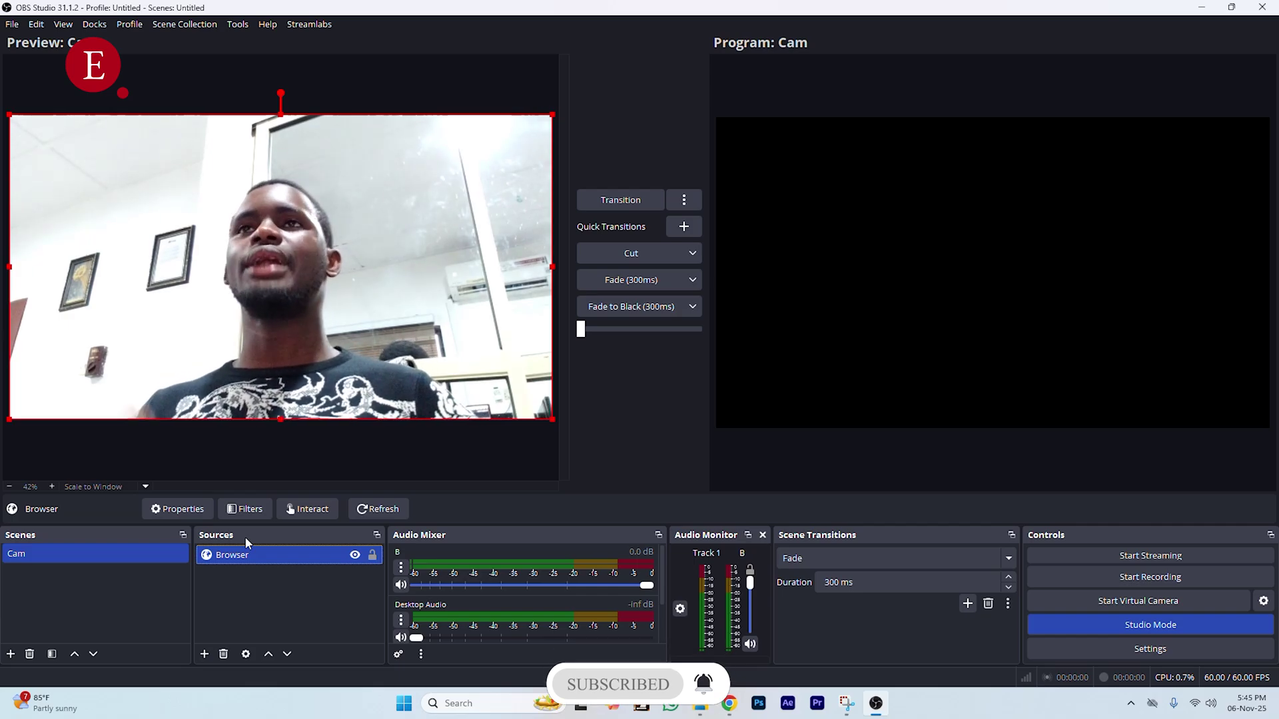
Send the Cam preview to the program output with a cut and turn off Studio Mode.
click(650, 256)
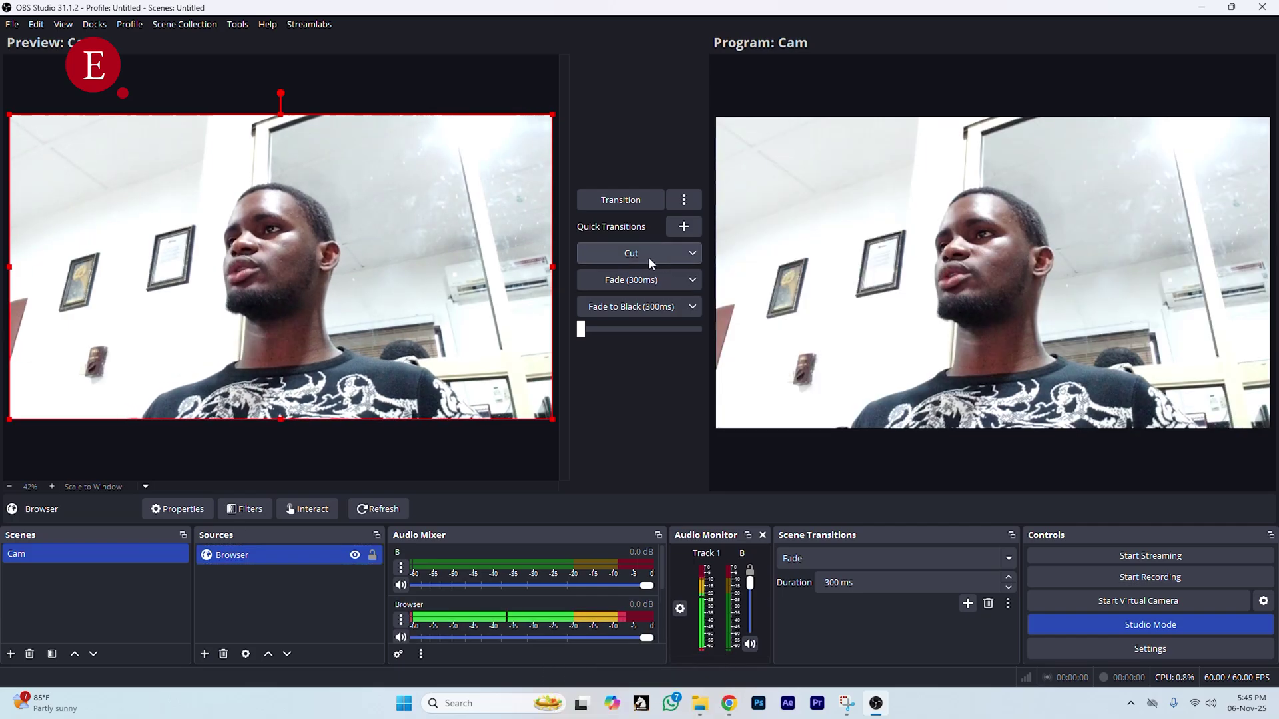
click(1169, 627)
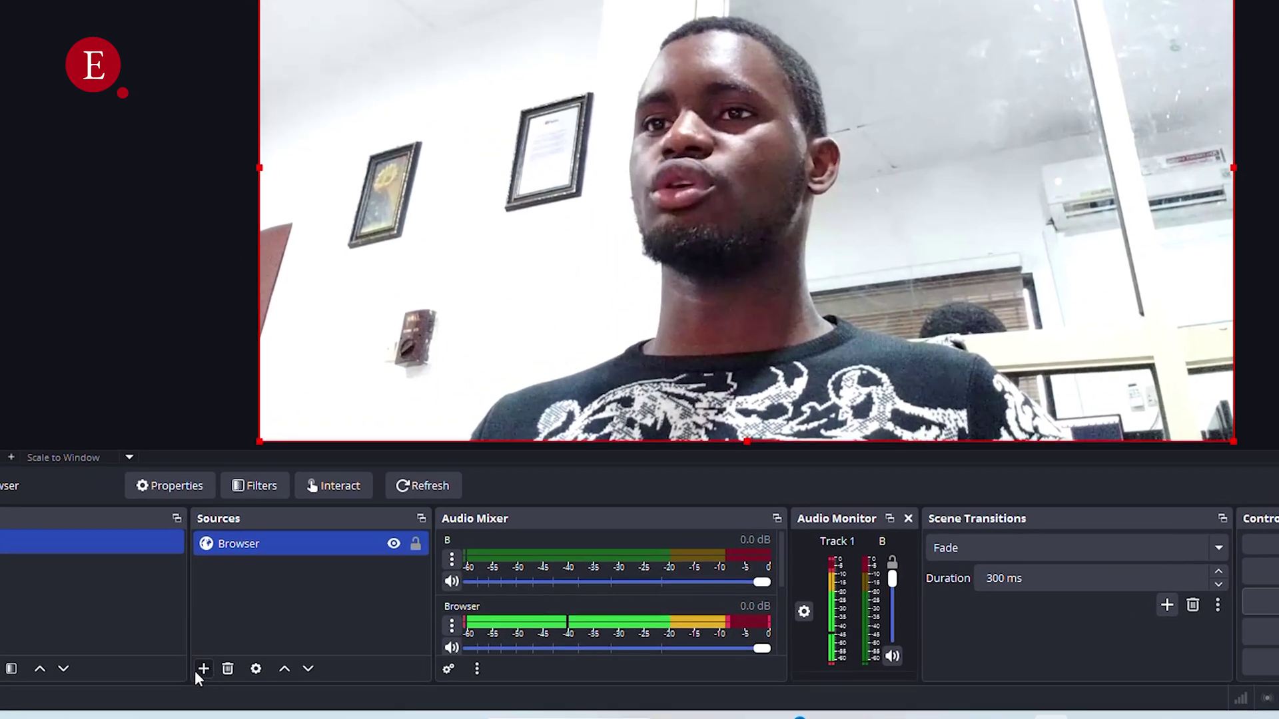
click(205, 654)
click(258, 574)
click(692, 627)
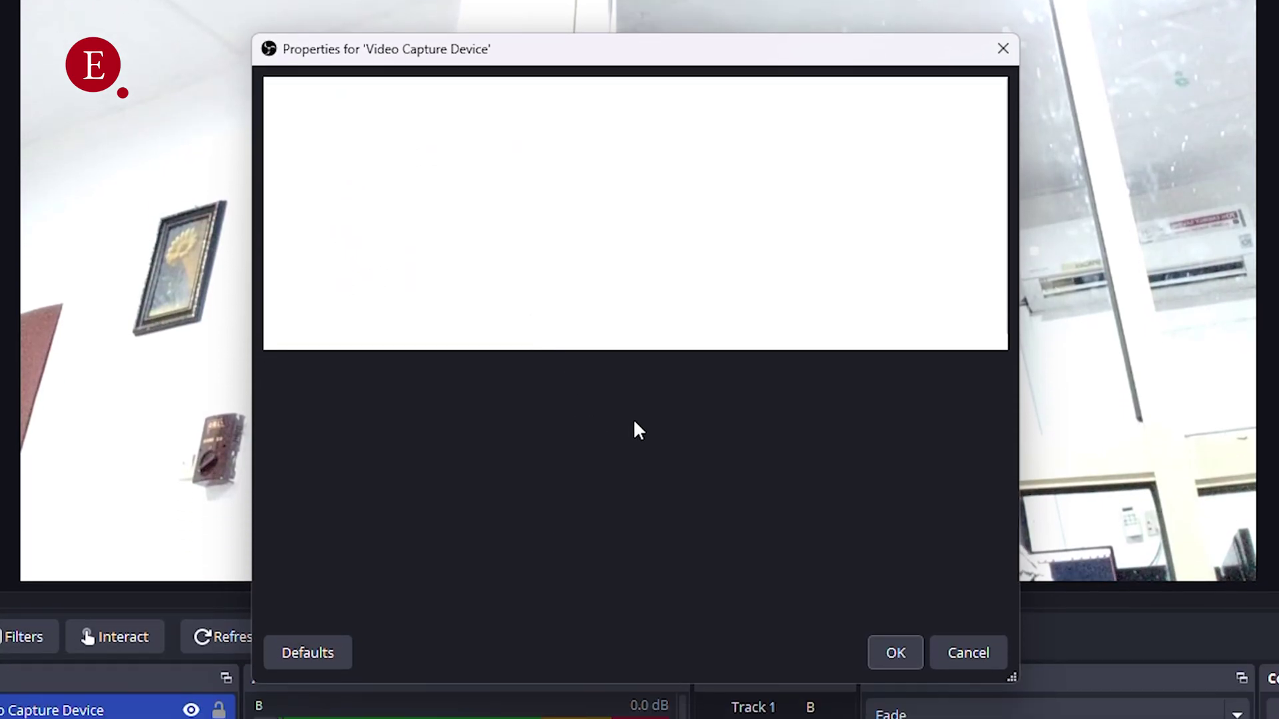
click(759, 387)
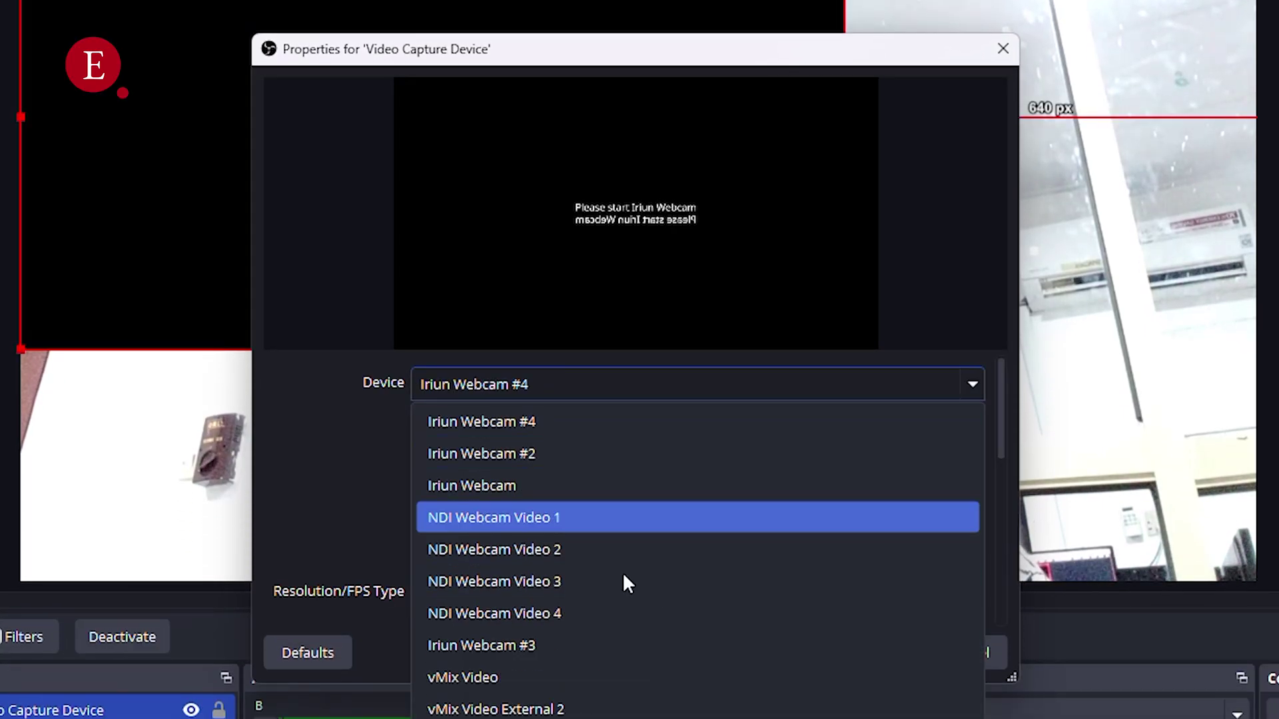
click(970, 650)
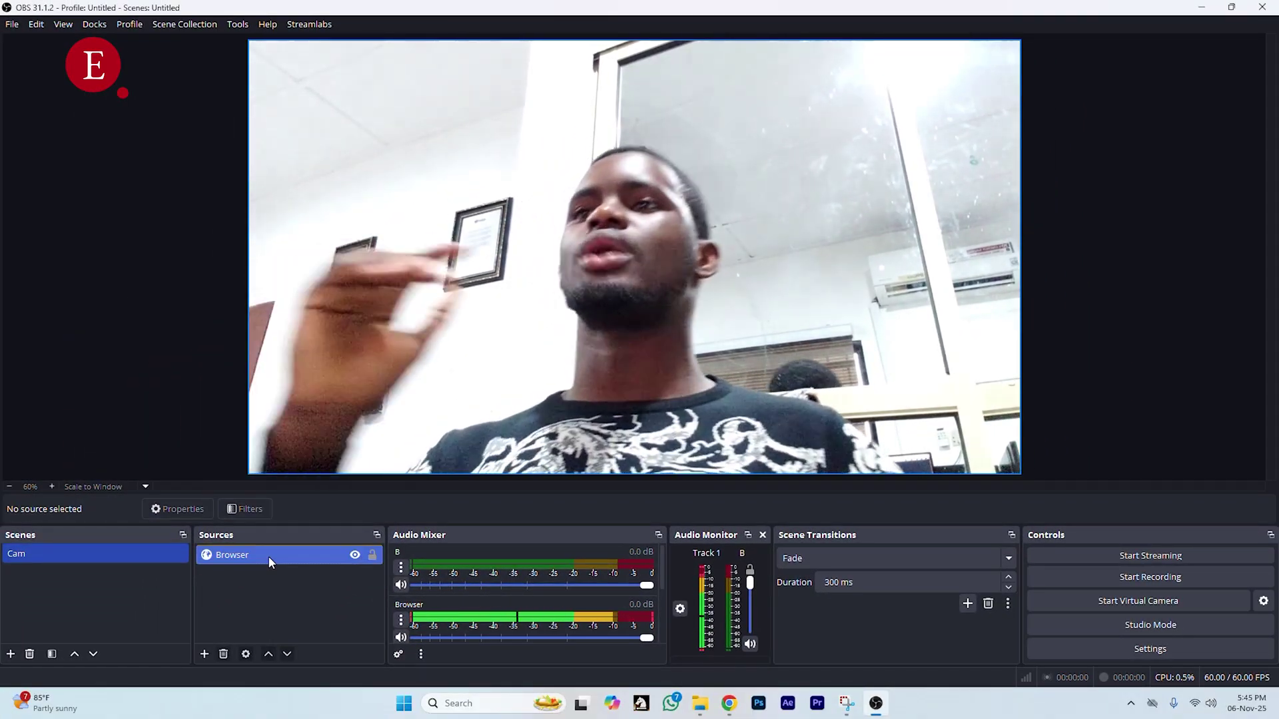
Add an Apply LUT effect filter with its default name to the Browser source.
click(270, 562)
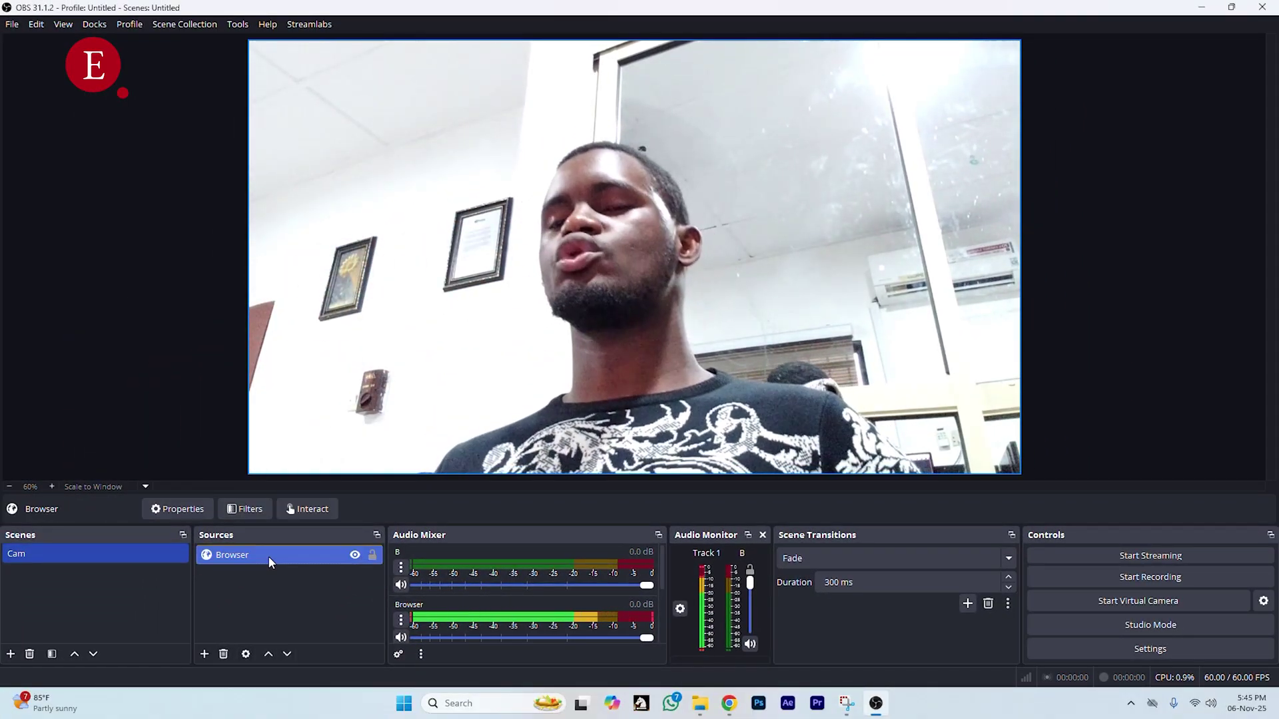
right_click(269, 563)
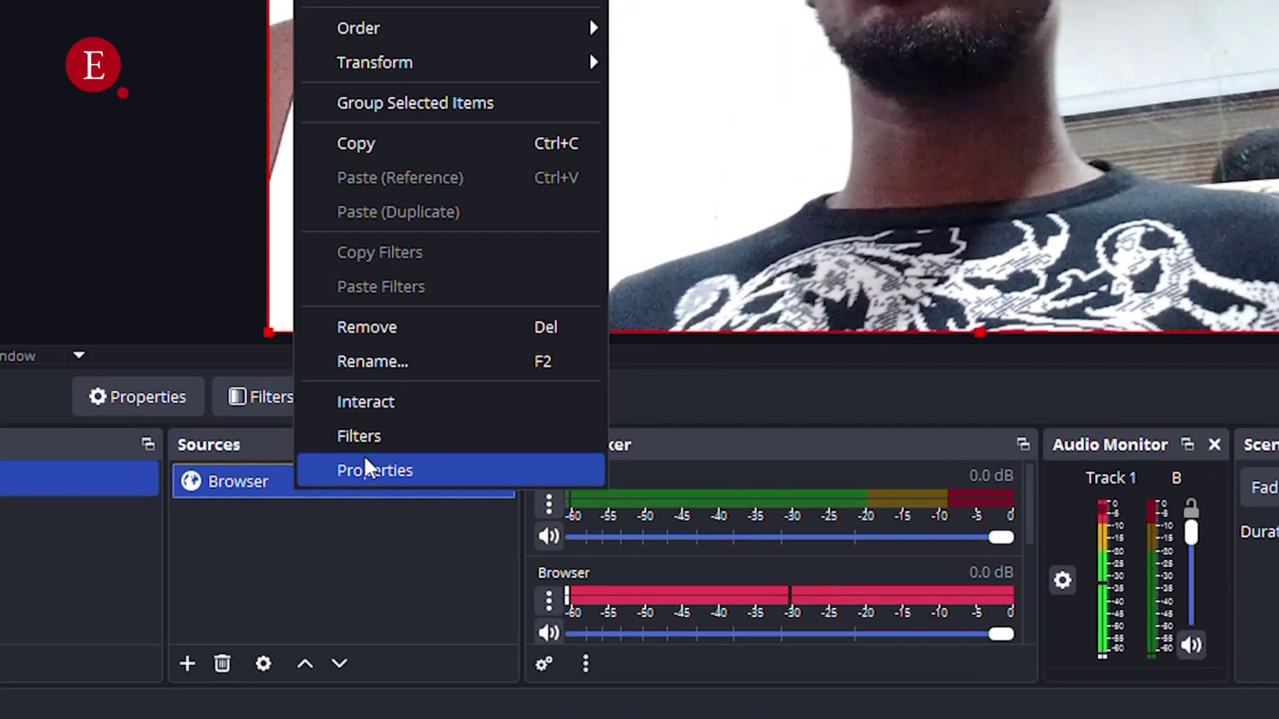
click(359, 436)
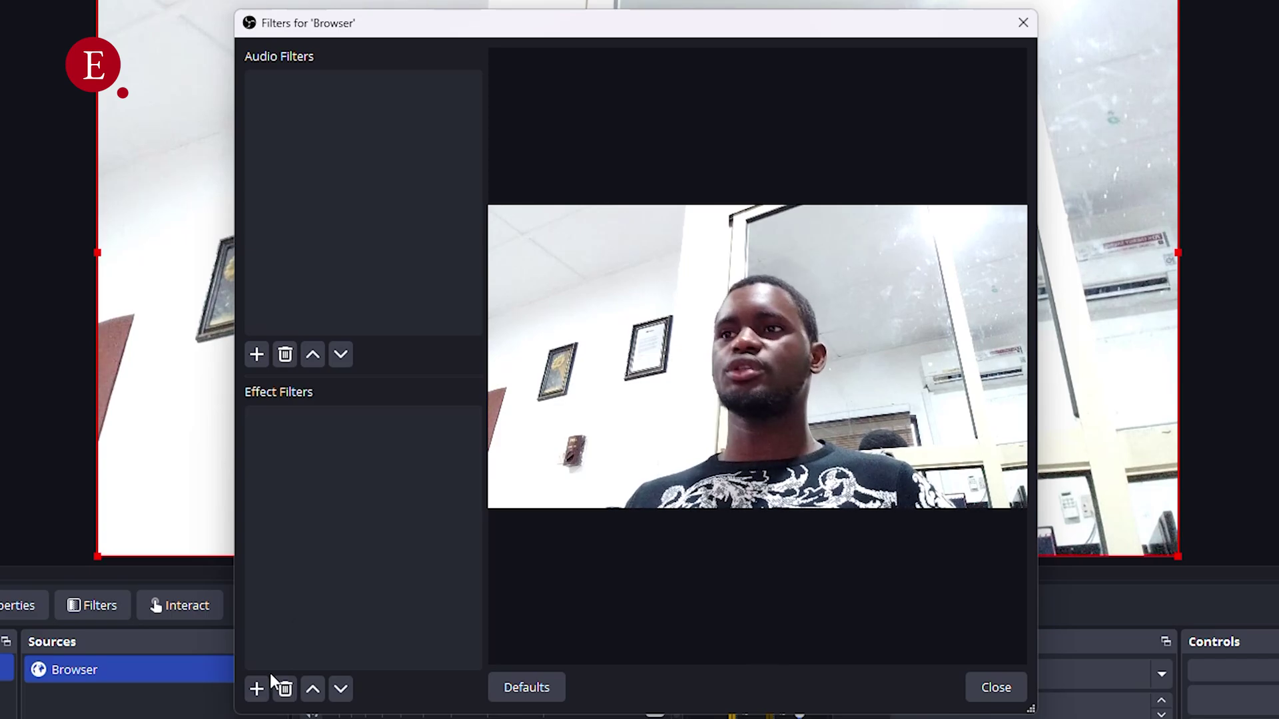
click(258, 689)
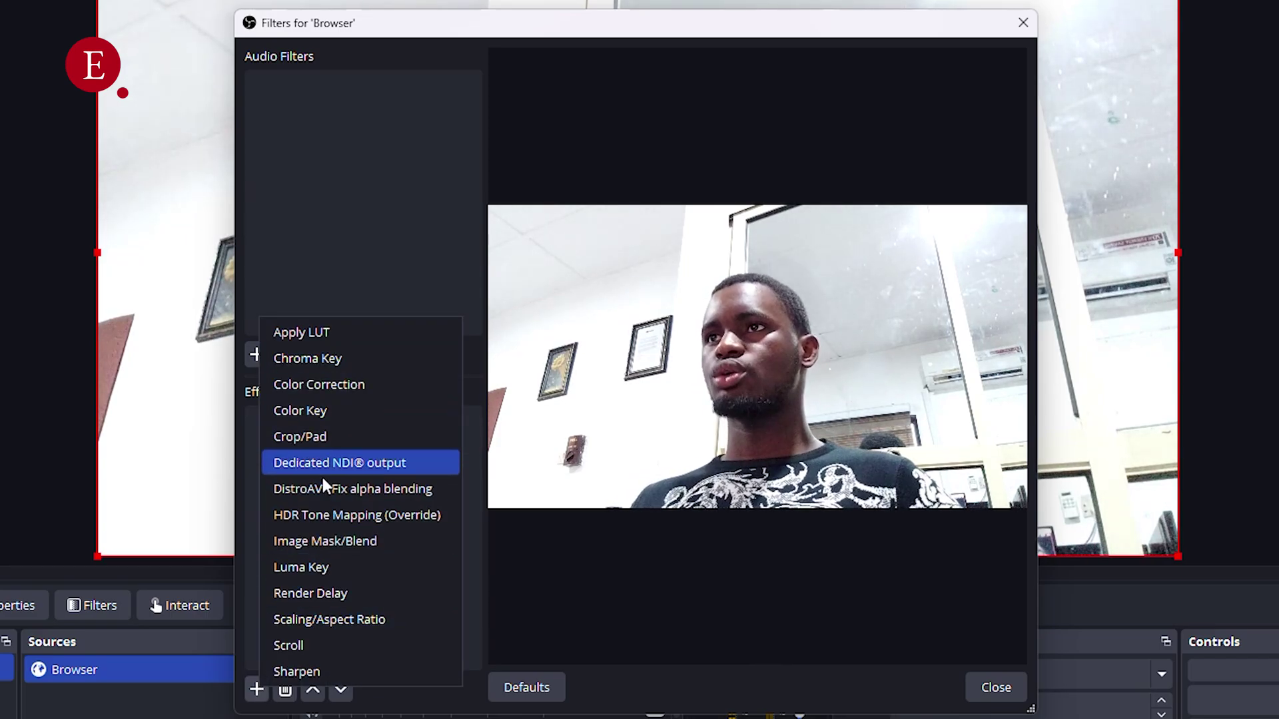
click(326, 334)
key(Return)
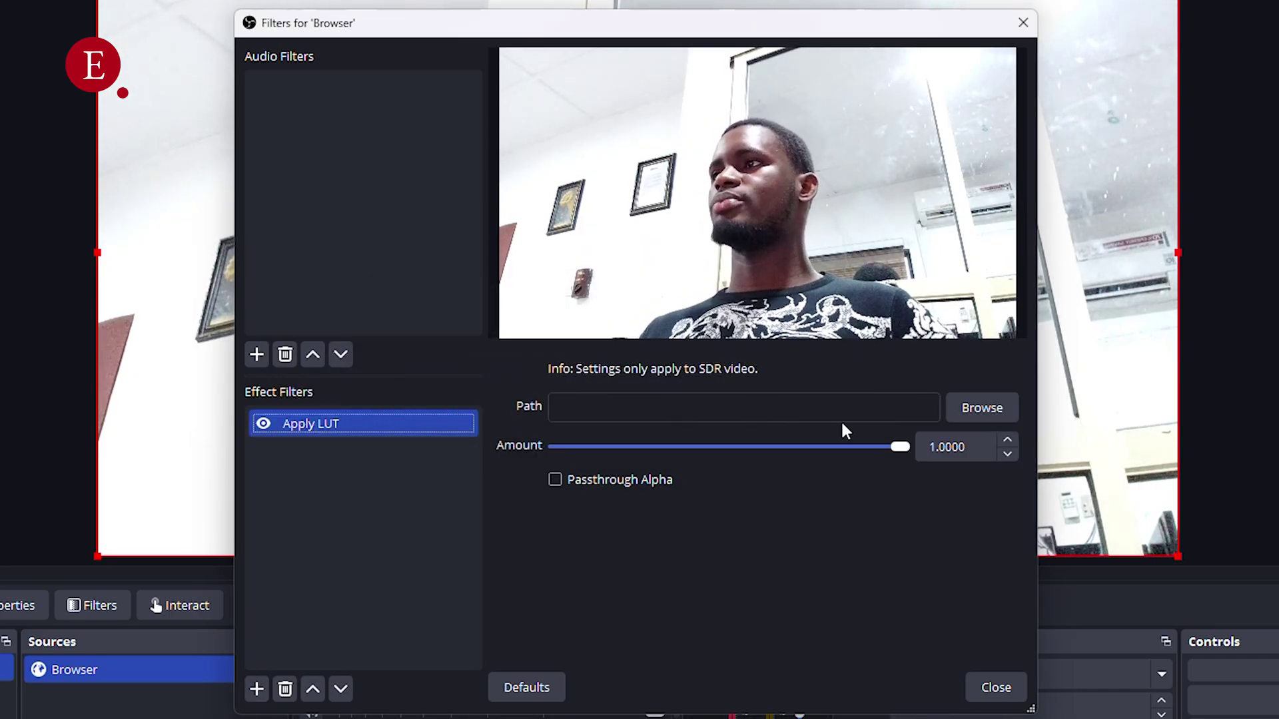
Start browsing for the filter's LUT file and go to the personal folder inside Documents.
click(977, 413)
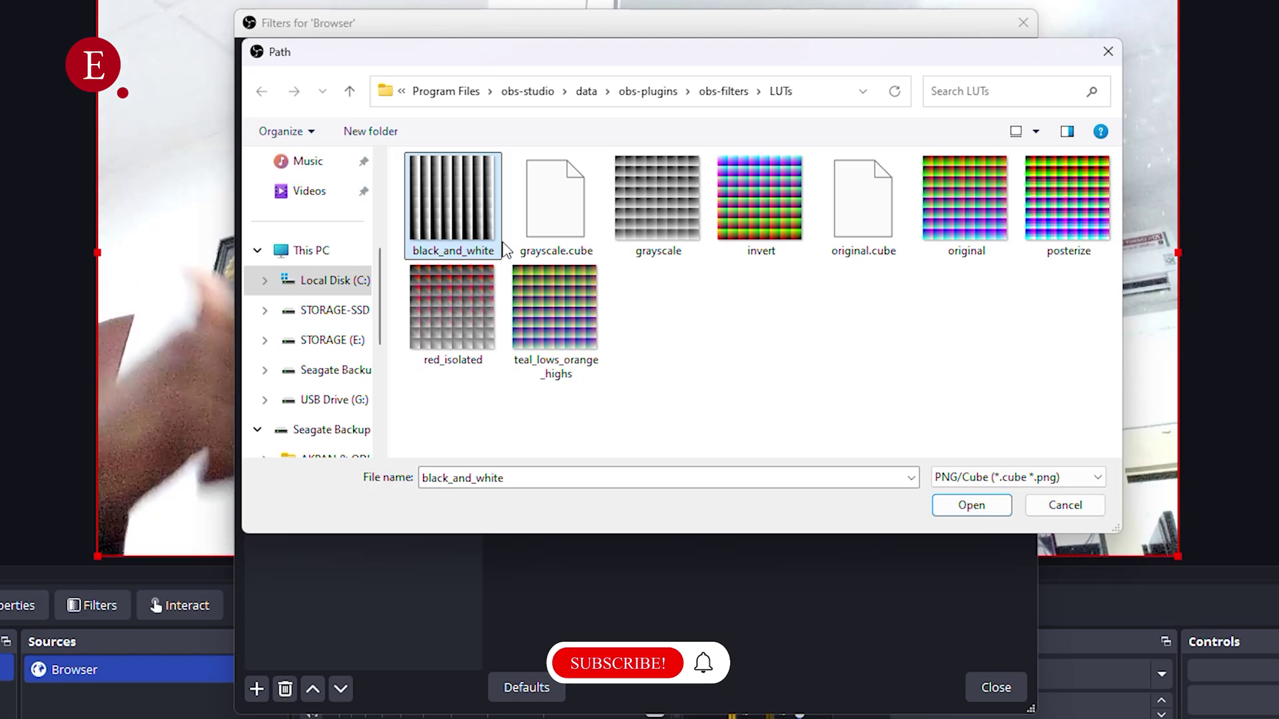
scroll(339, 313, up, 4)
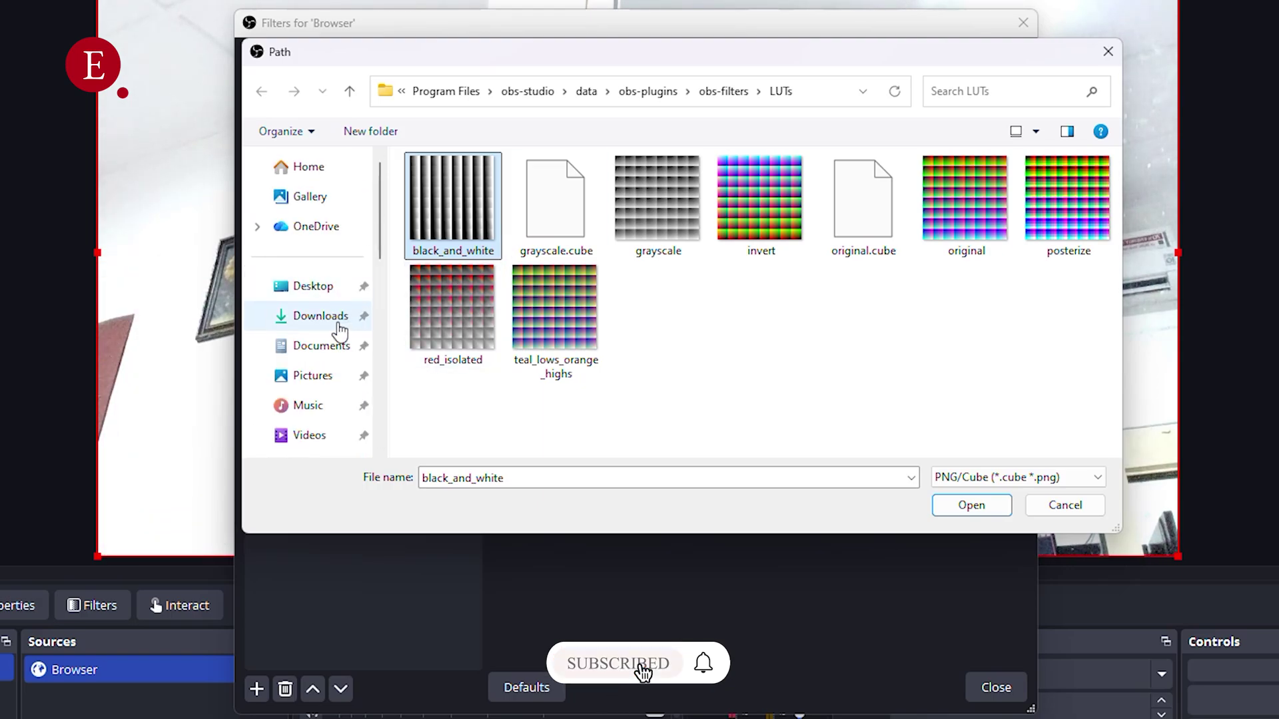
click(322, 346)
double_click(1040, 212)
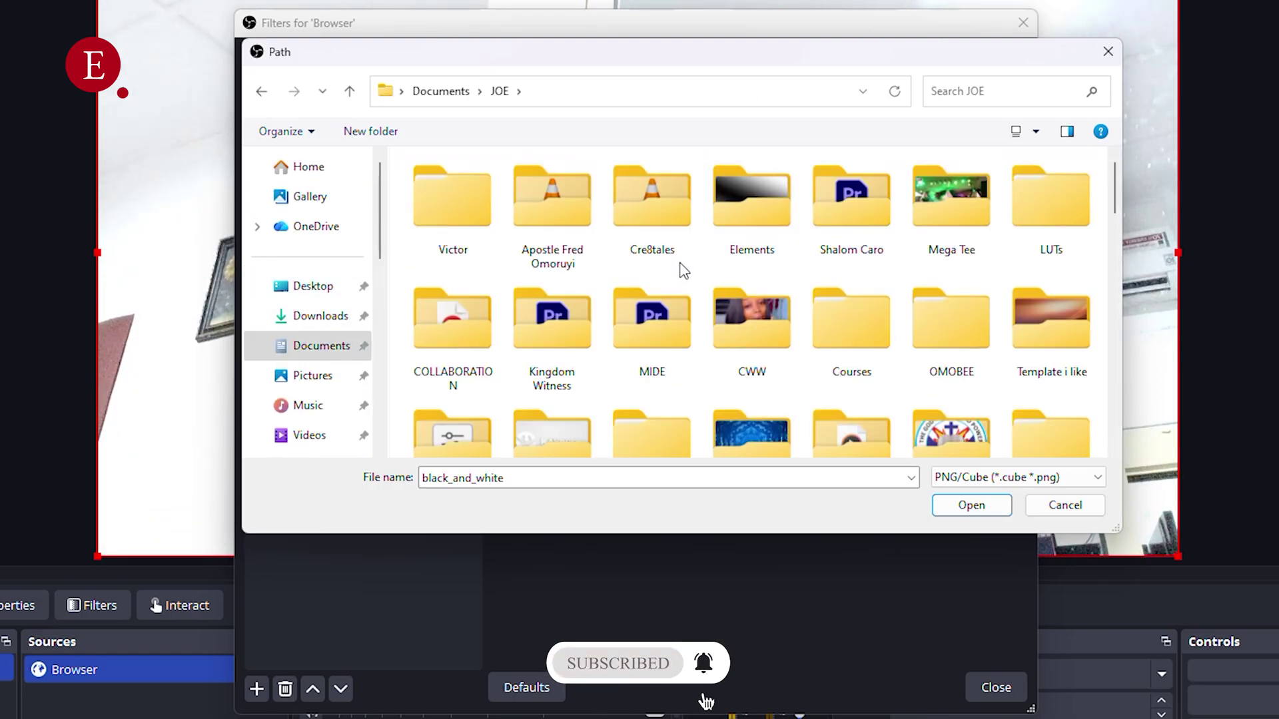
scroll(785, 280, down, 5)
scroll(776, 295, up, 1)
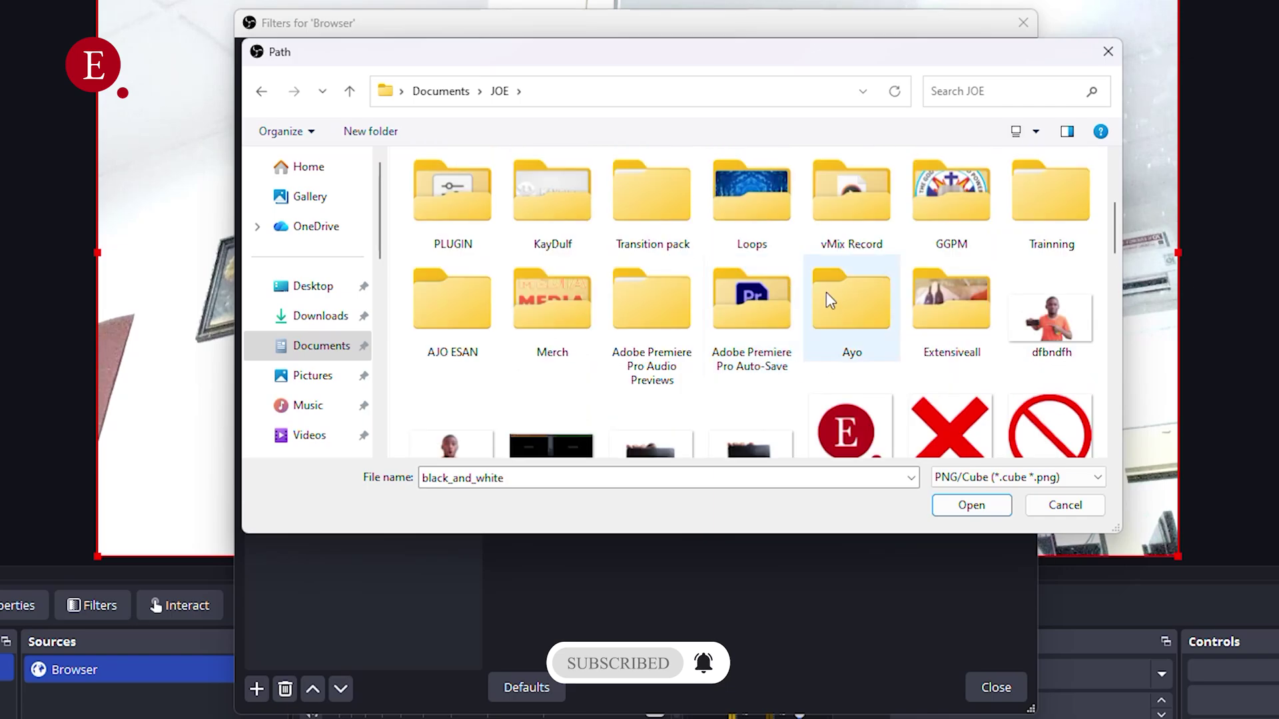
scroll(762, 303, up, 3)
scroll(724, 293, down, 2)
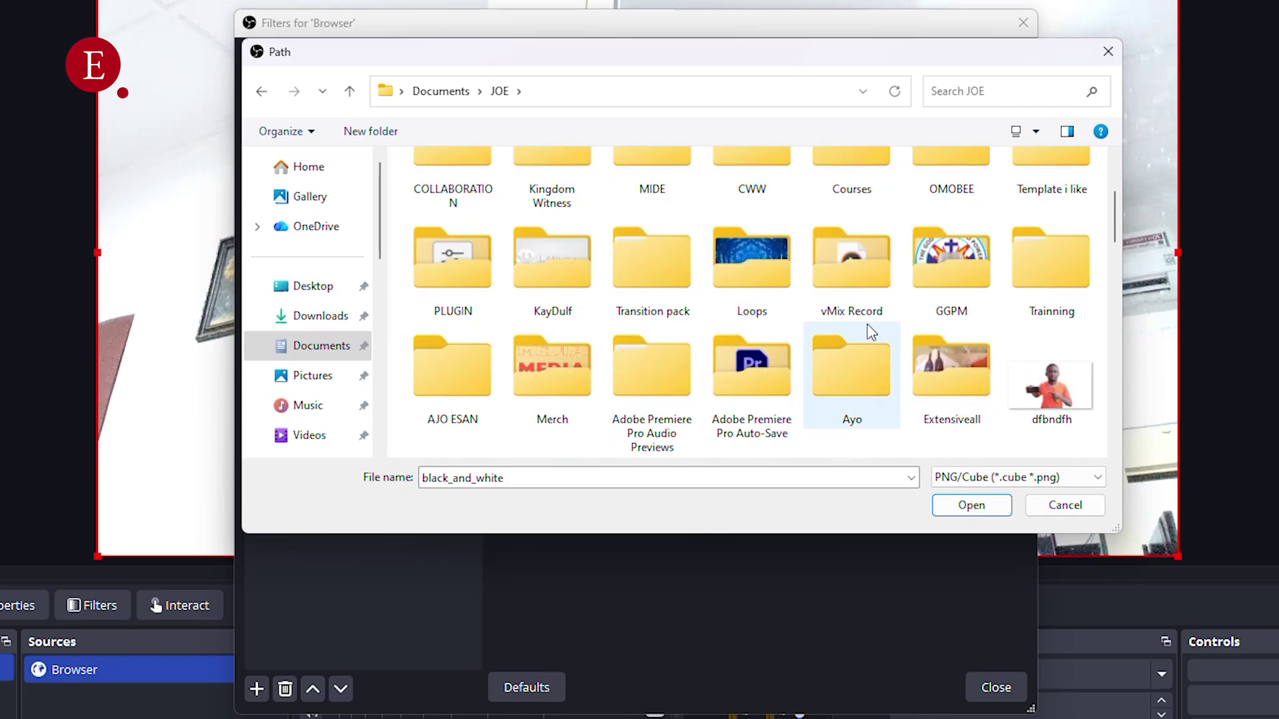
double_click(928, 333)
scroll(629, 320, down, 3)
scroll(629, 320, up, 3)
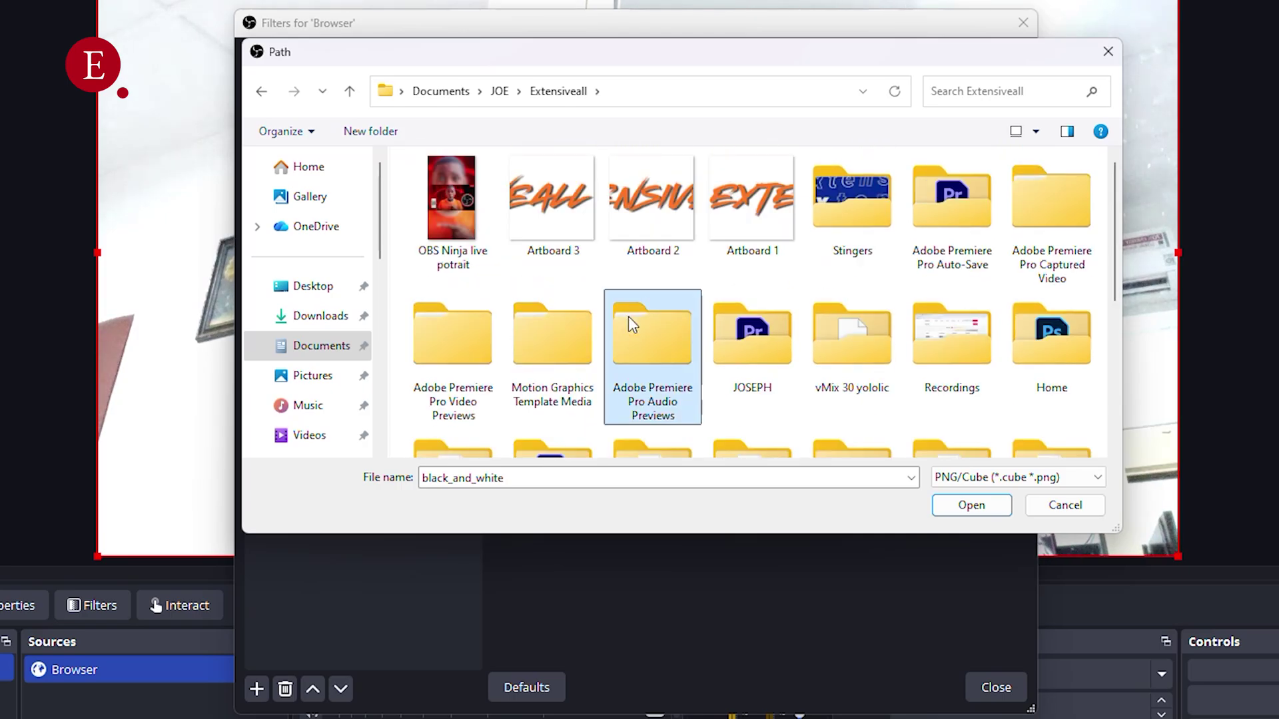
key(alt+Left)
Load BlueHour.cube from LUTs/free-customized-LUTs/Shutterstock Free LUTs into the Apply LUT filter.
text(lu)
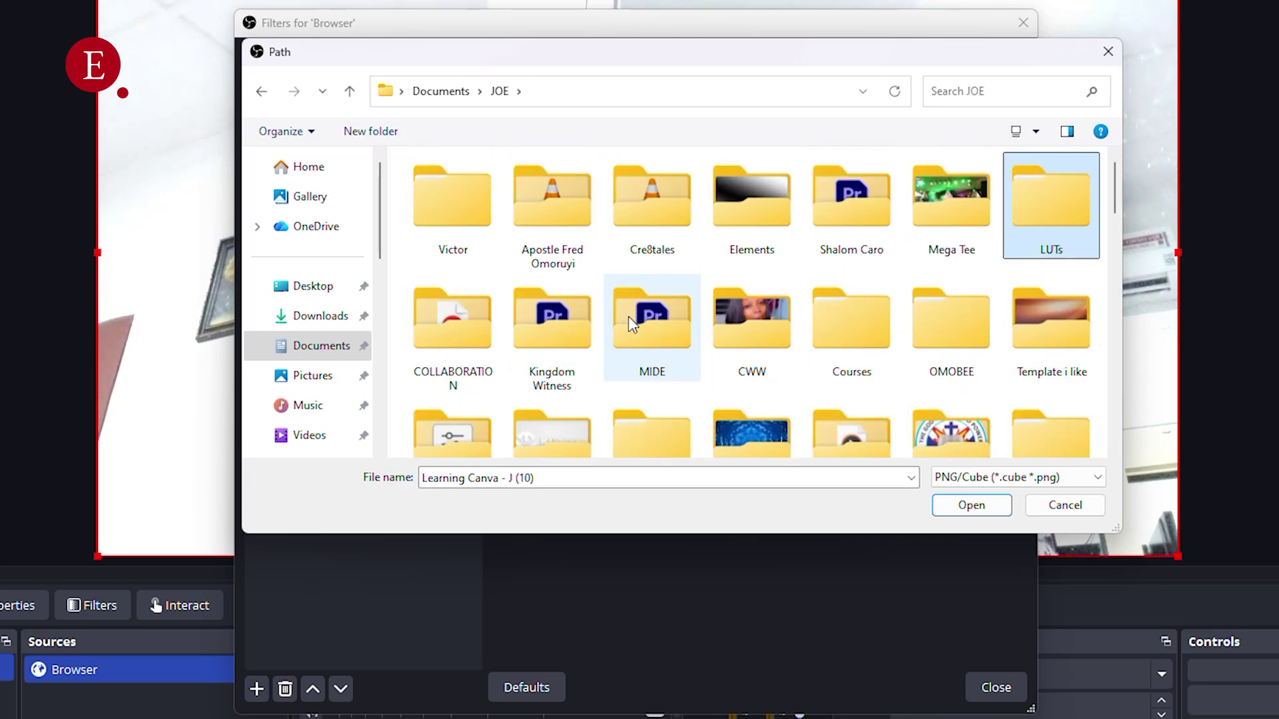
double_click(1075, 210)
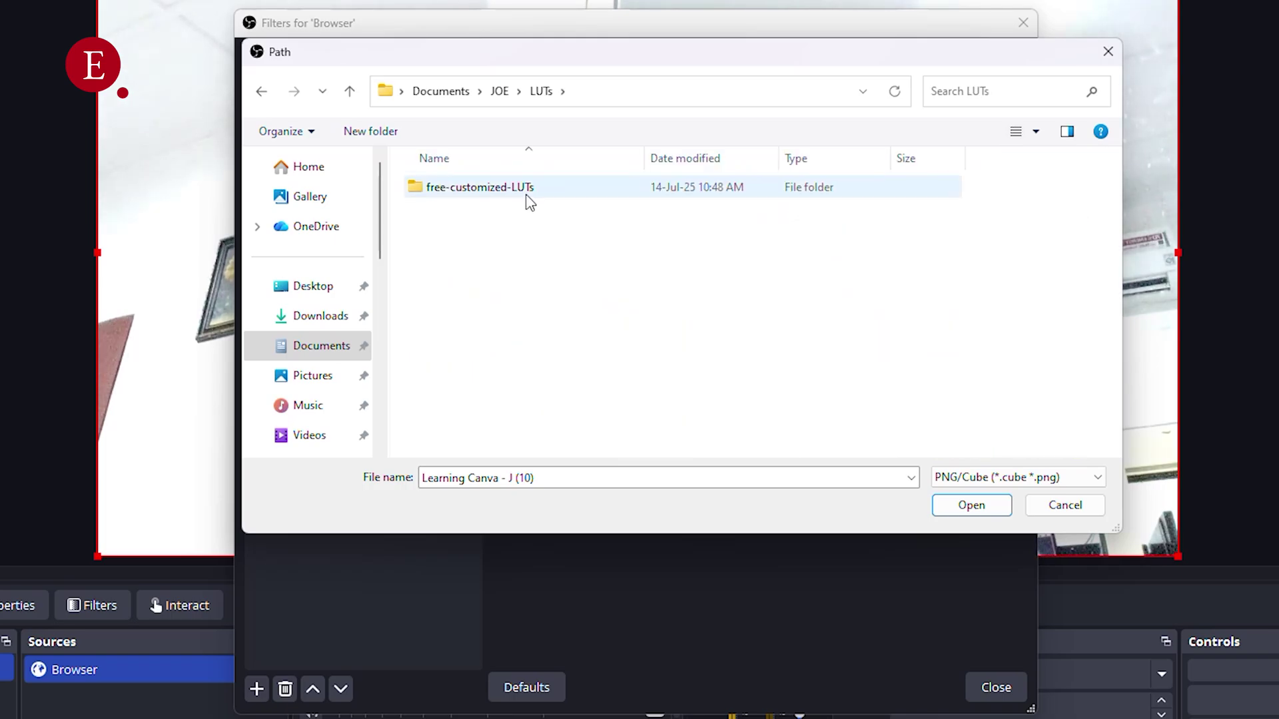
double_click(556, 193)
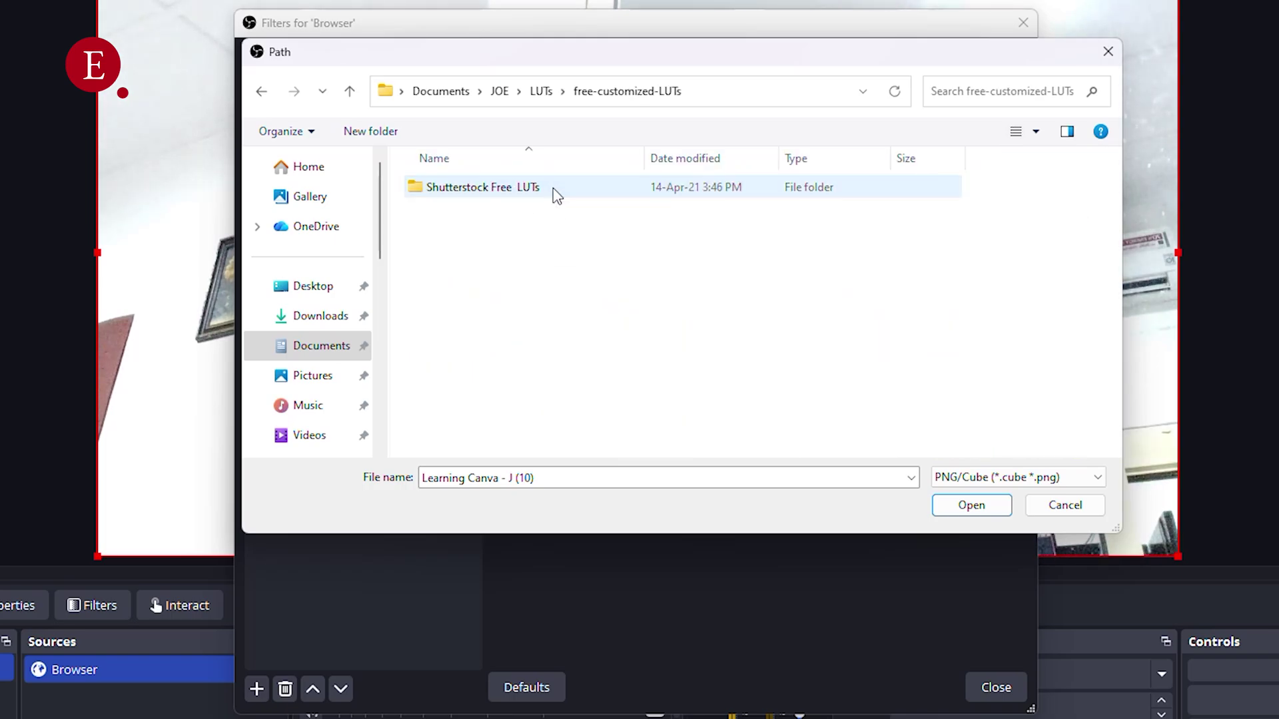
double_click(537, 193)
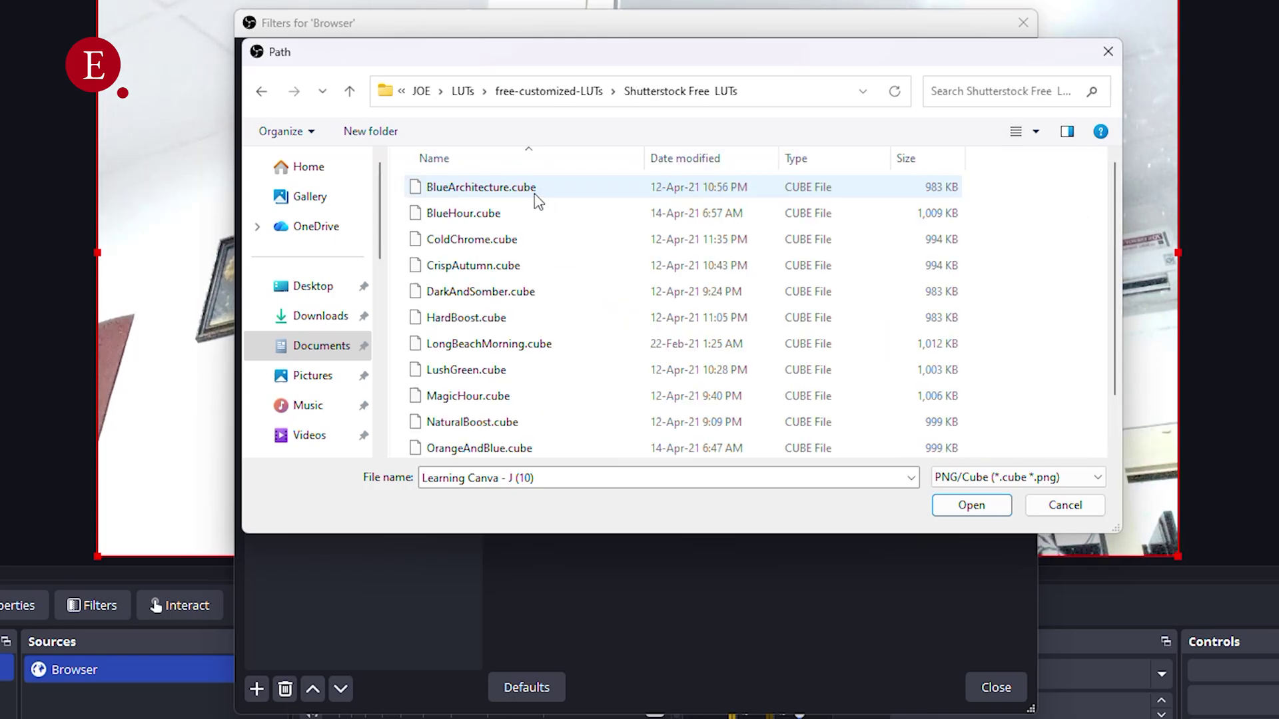
click(501, 196)
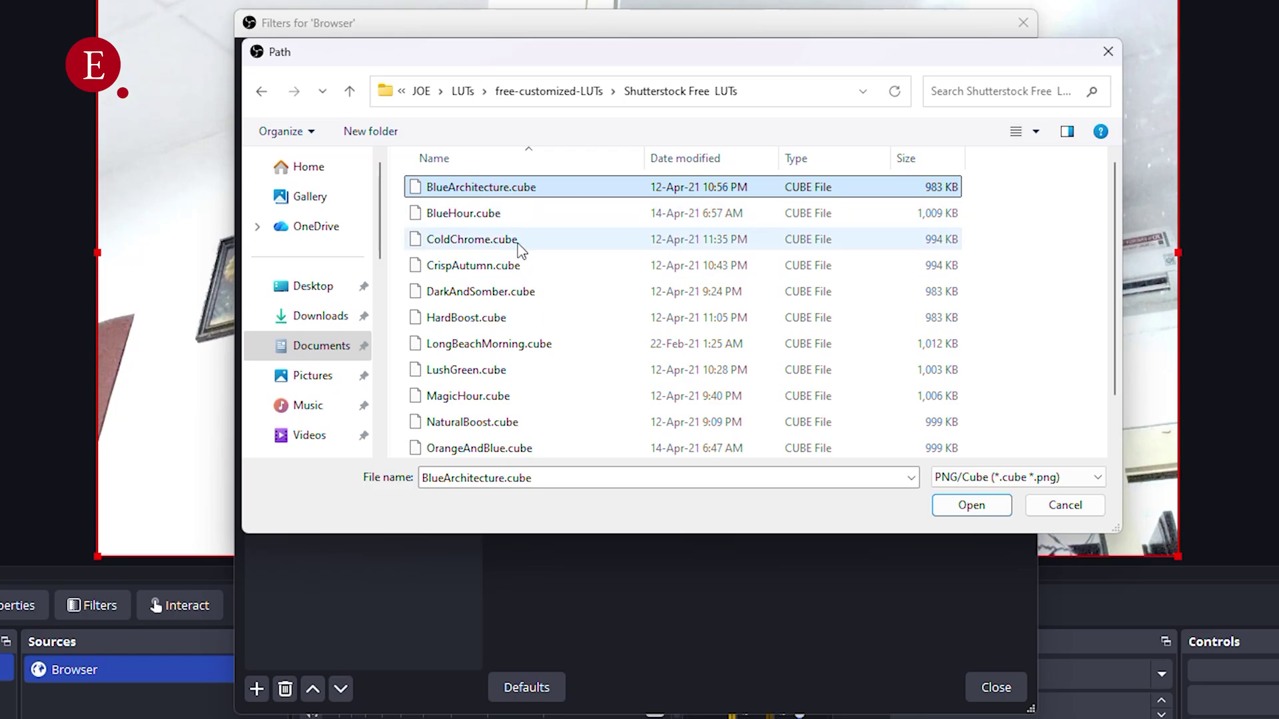
click(551, 223)
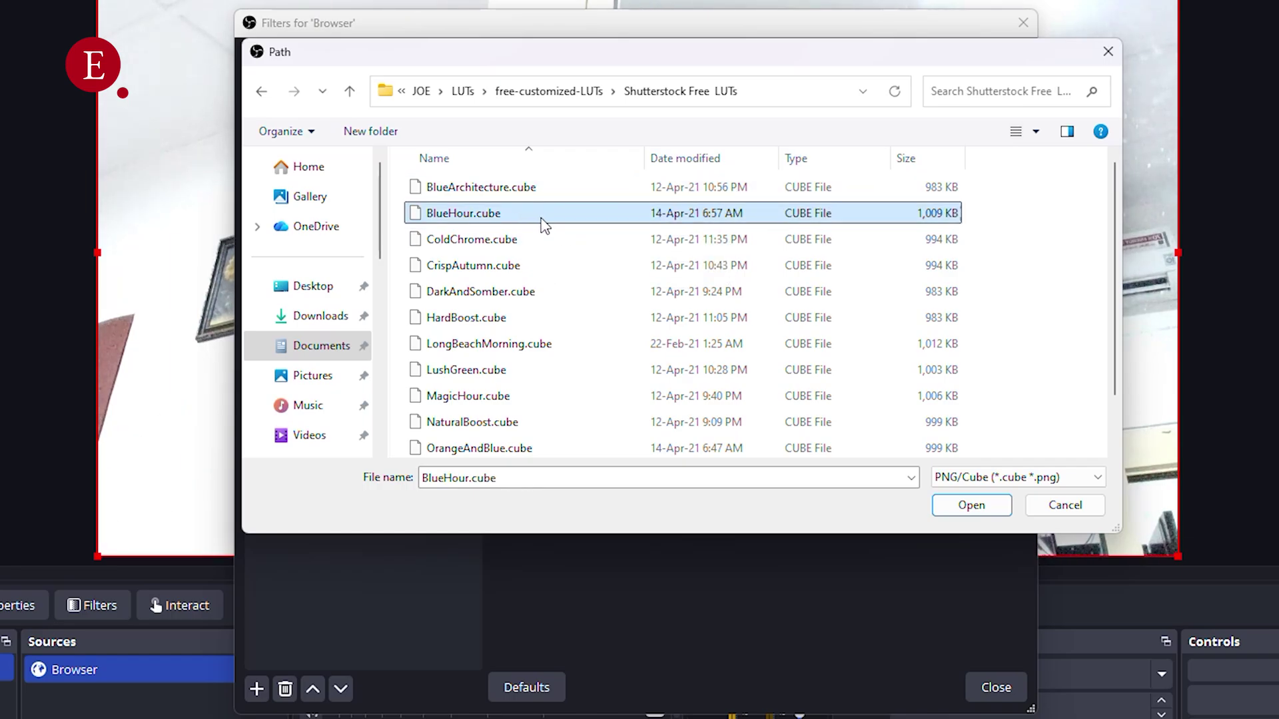
click(970, 507)
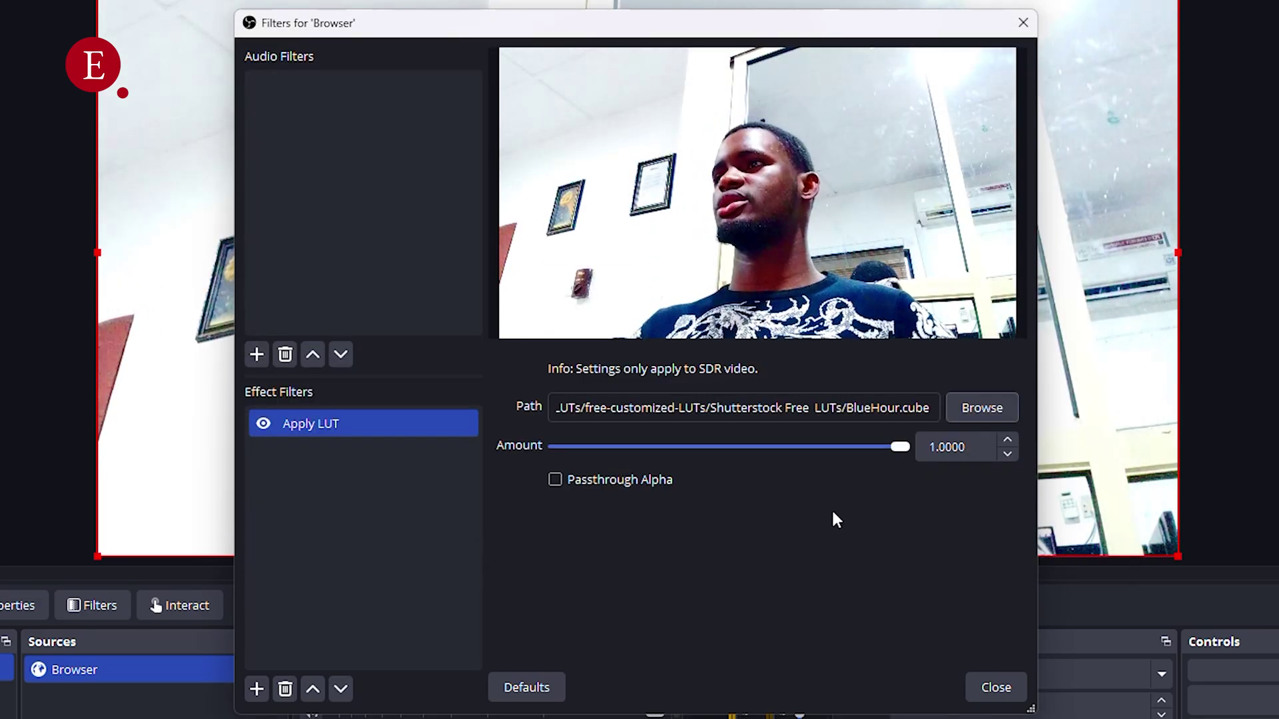
Compare the picture with and without the LUT by toggling the filter and moving its amount from 0 back to 1.0000.
click(263, 423)
click(263, 424)
click(263, 423)
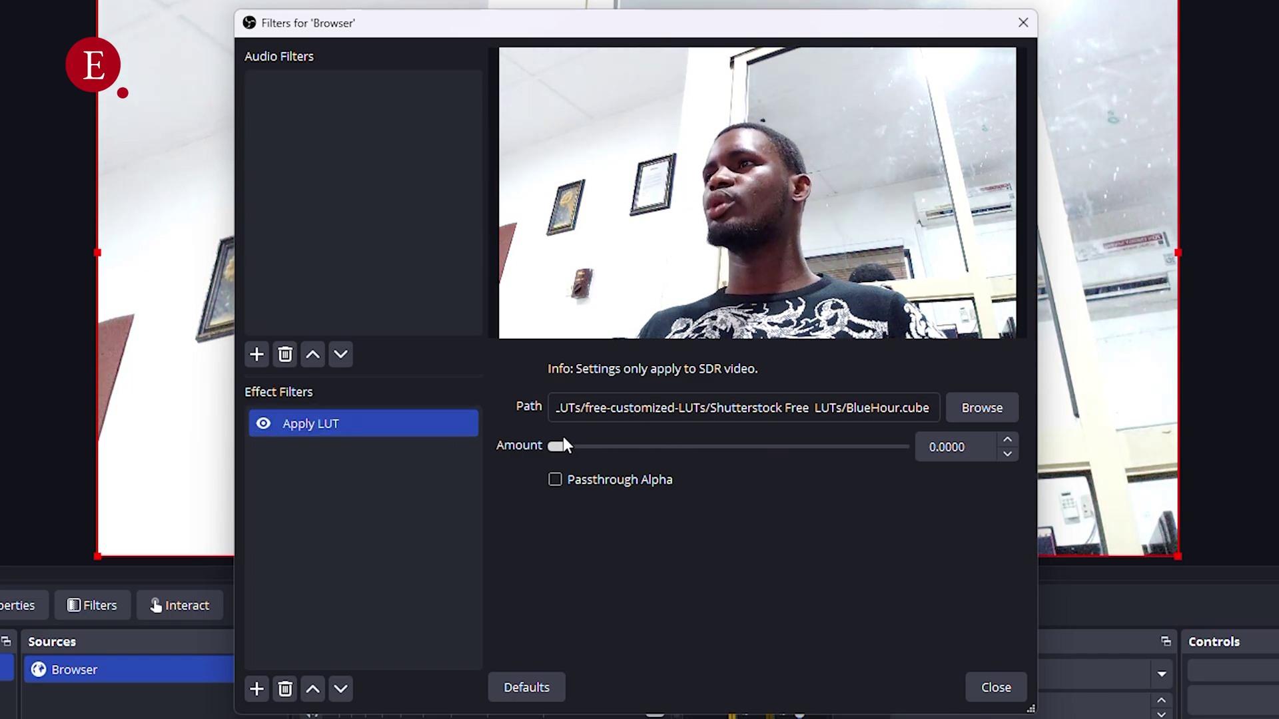
drag(557, 446, 881, 429)
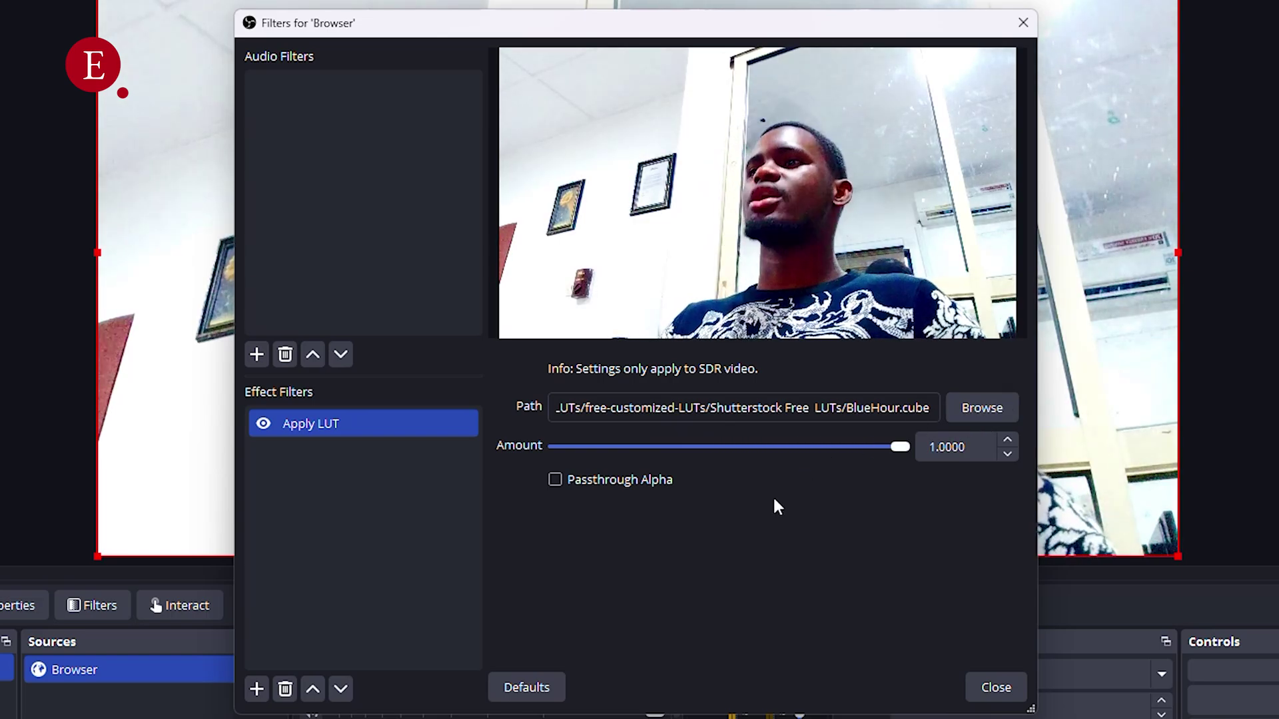
Add a second Apply LUT effect filter to the Browser source, keeping the default name Apply LUT 2.
click(257, 689)
click(313, 345)
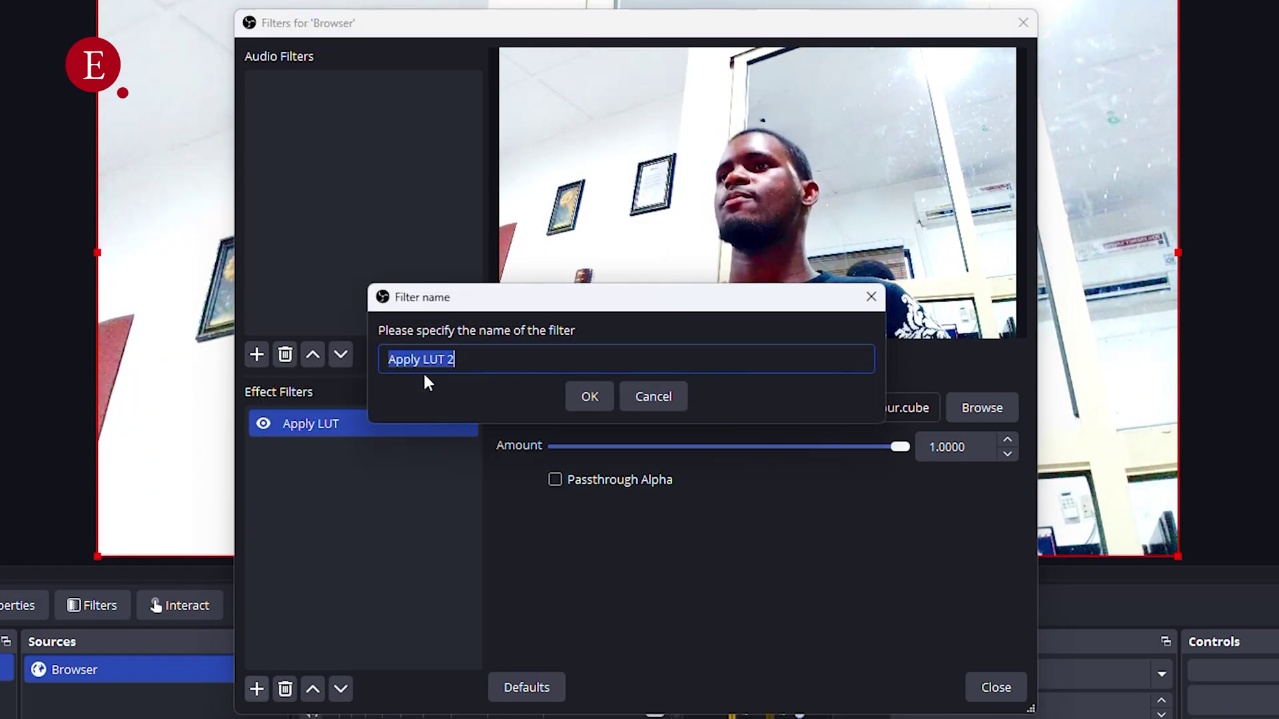
click(588, 398)
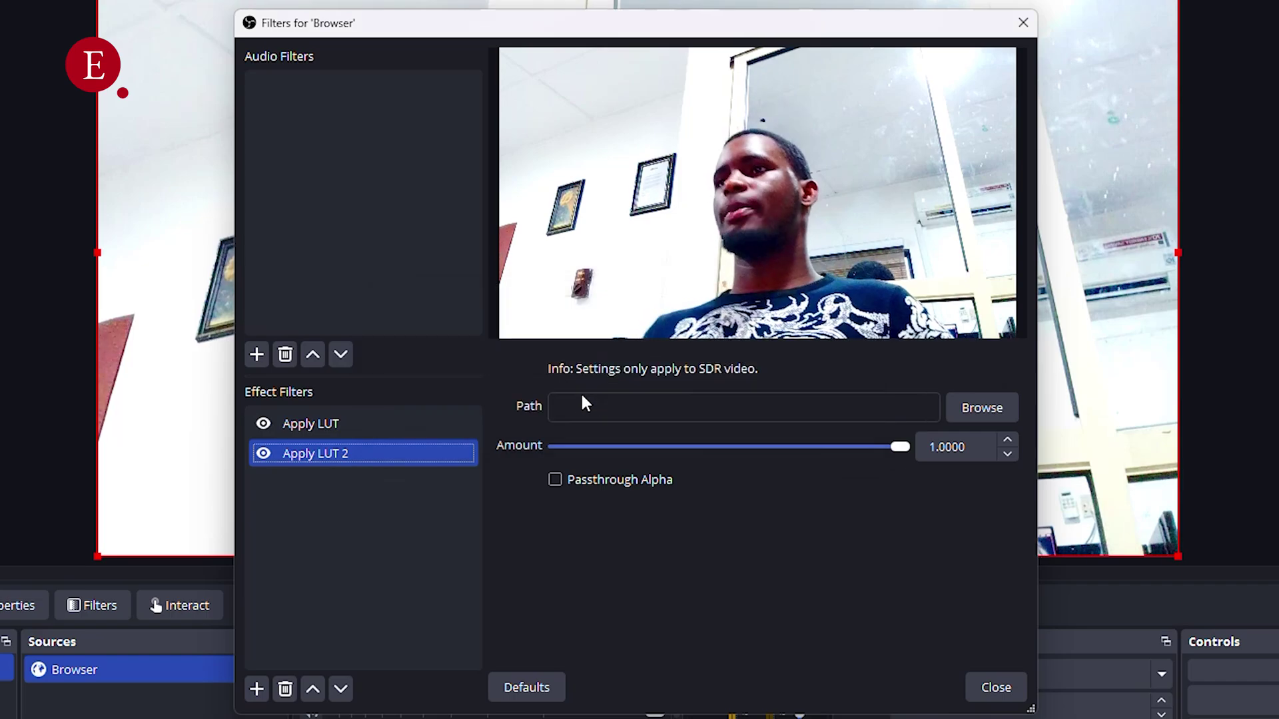
right_click(320, 454)
click(387, 529)
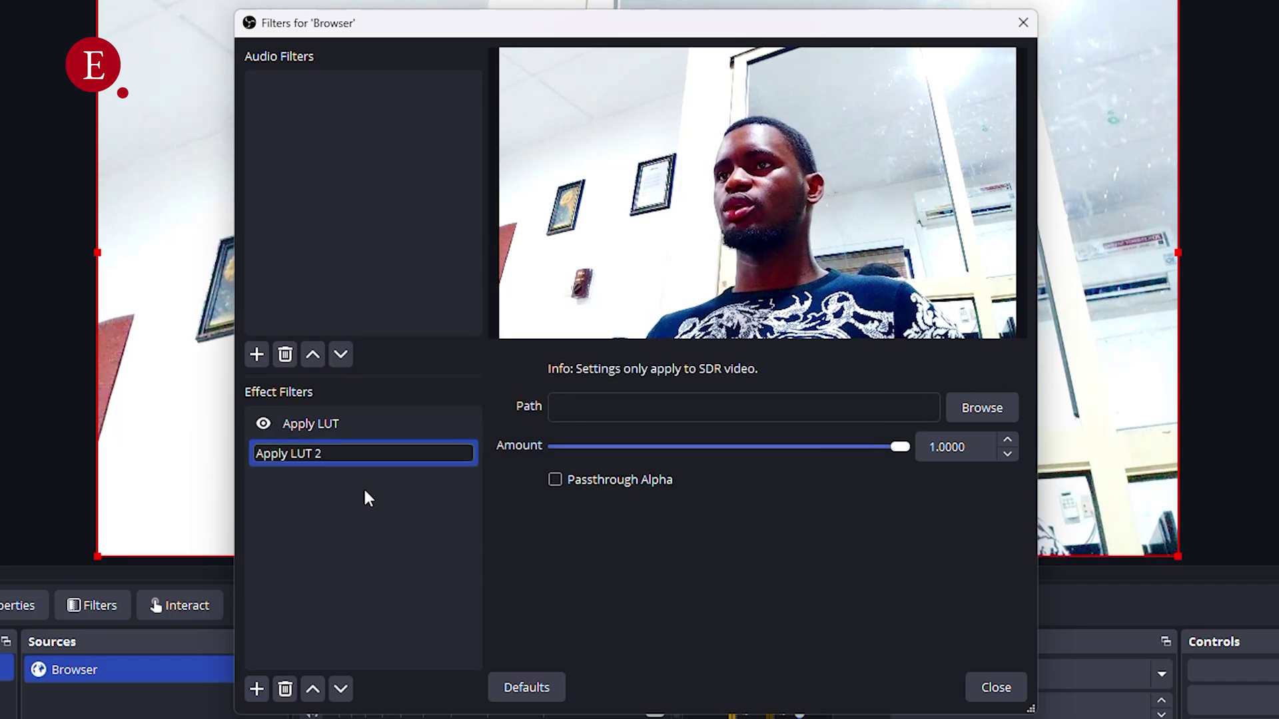
key(Return)
Browse for the Apply LUT 2 file and go to LUTs/free-customized-LUTs/Shutterstock Free LUTs in the personal folder inside Documents.
click(994, 409)
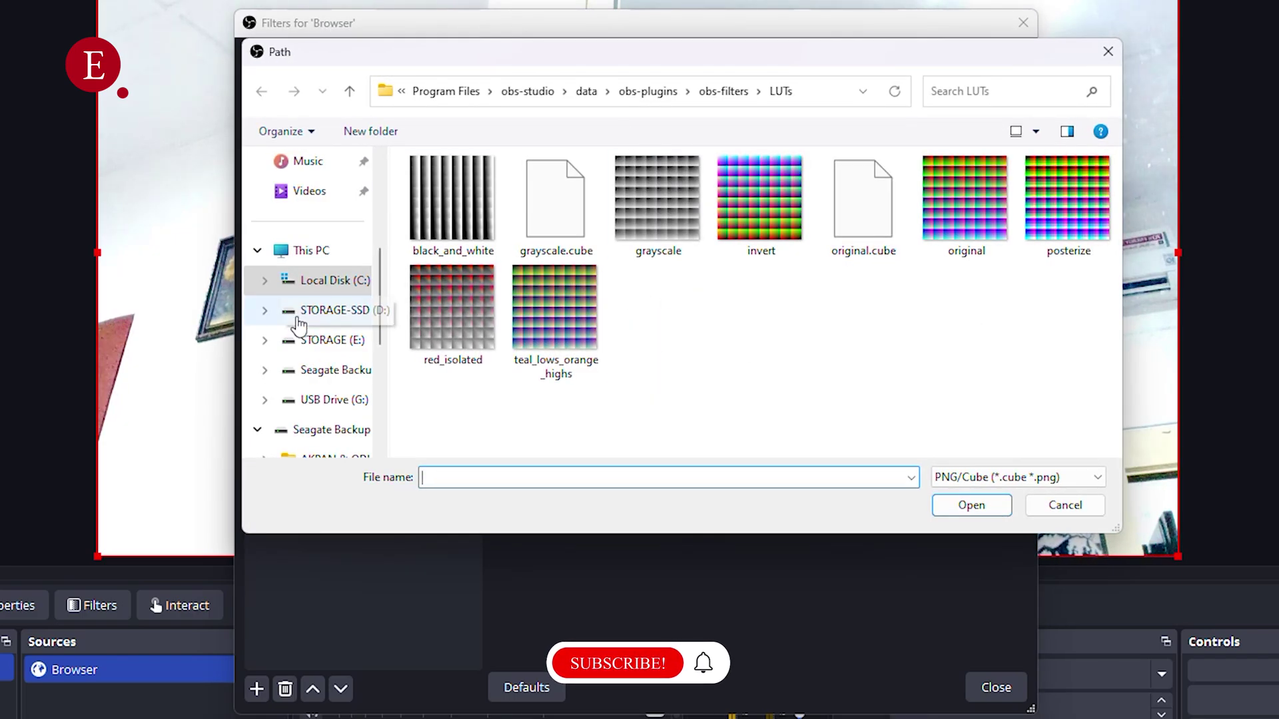
scroll(313, 253, up, 3)
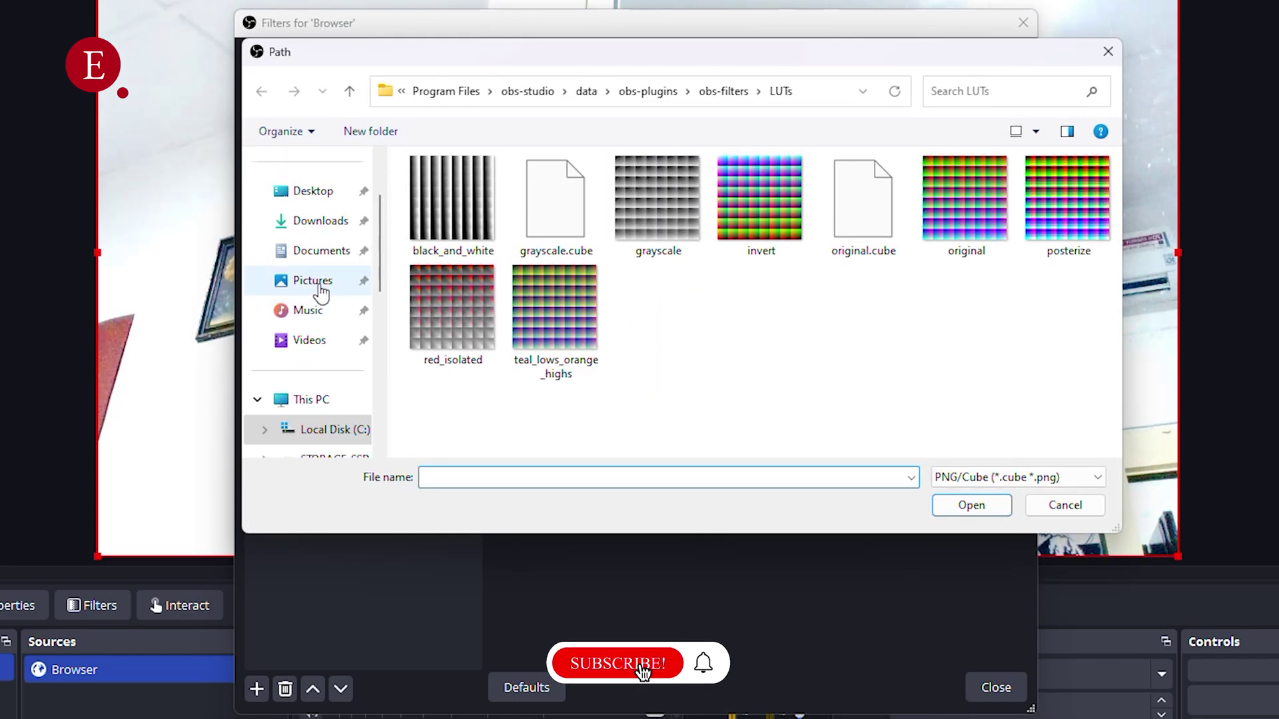
scroll(321, 292, up, 3)
click(323, 346)
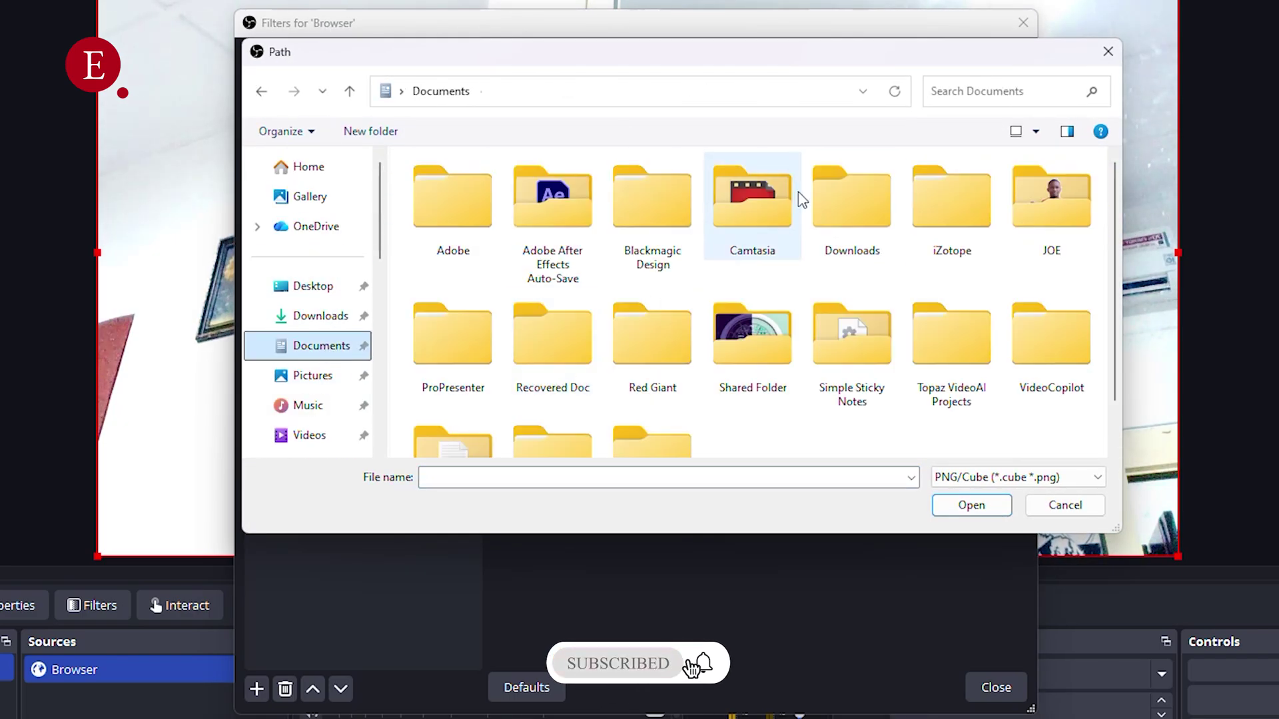
double_click(1031, 210)
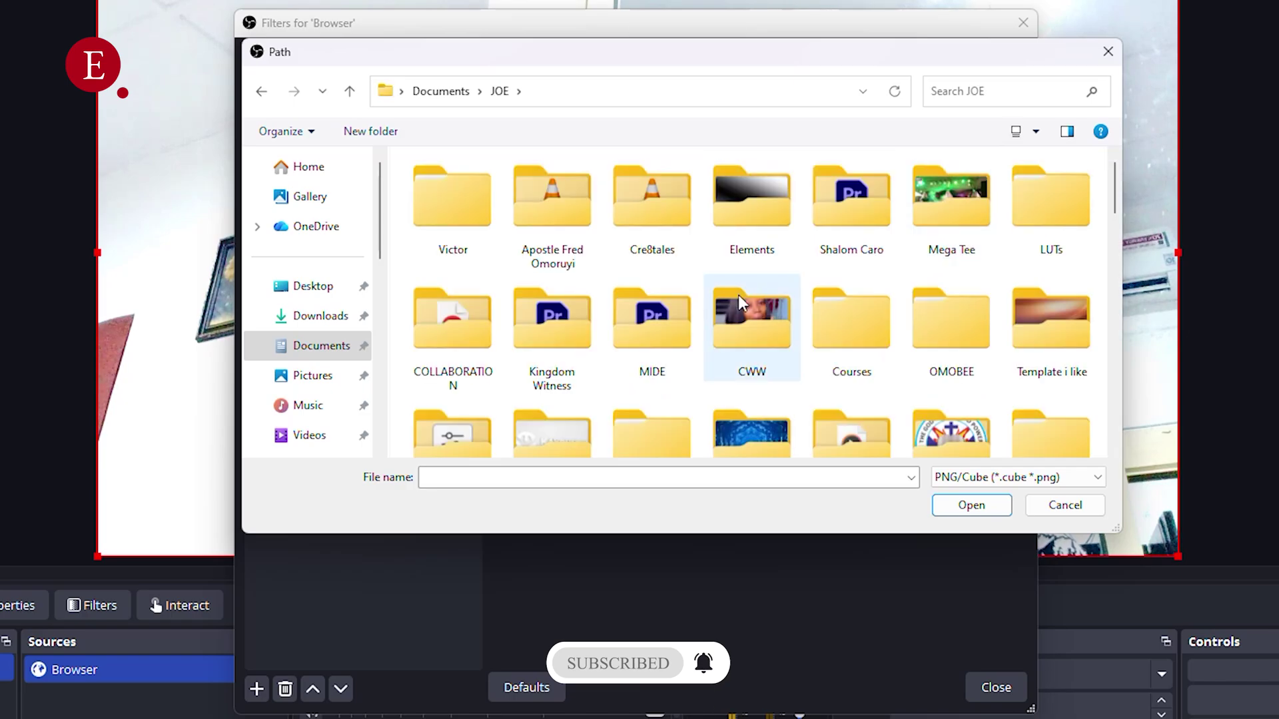
double_click(1051, 199)
double_click(502, 188)
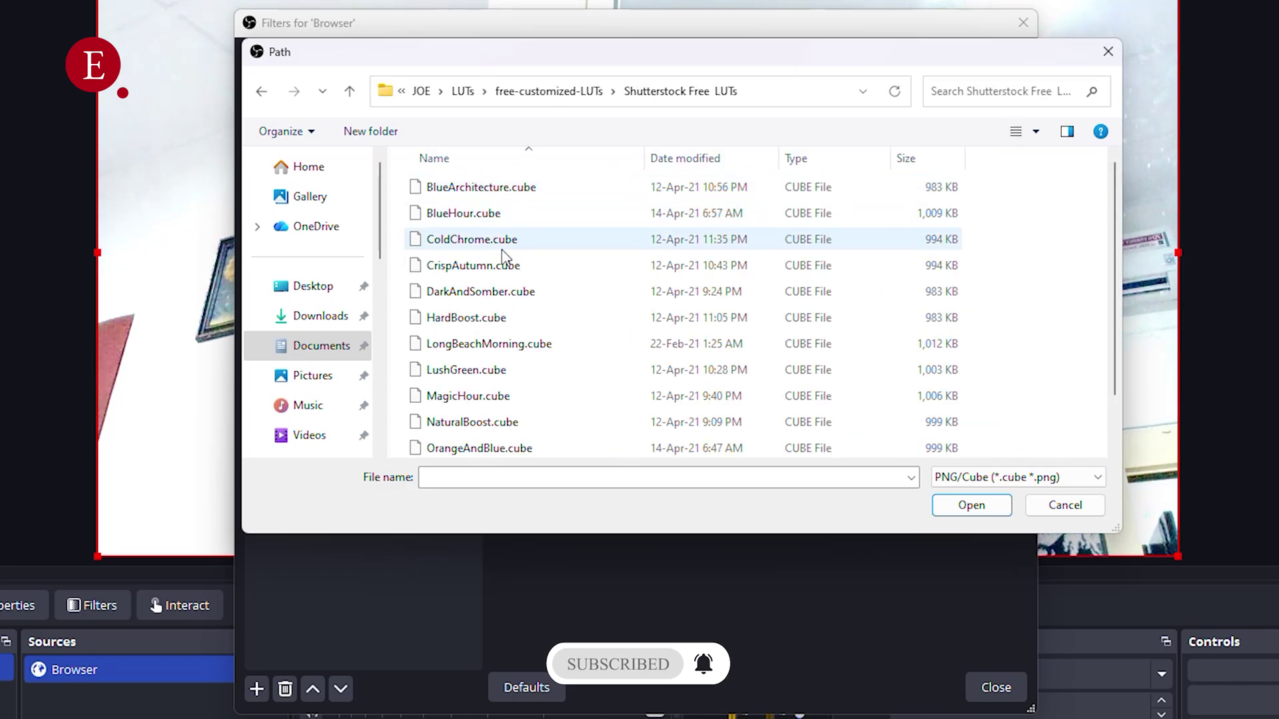
Load NaturalBoost.cube into Apply LUT 2 and try its amount at 0.5000 and back at 1.0000.
scroll(505, 293, down, 1)
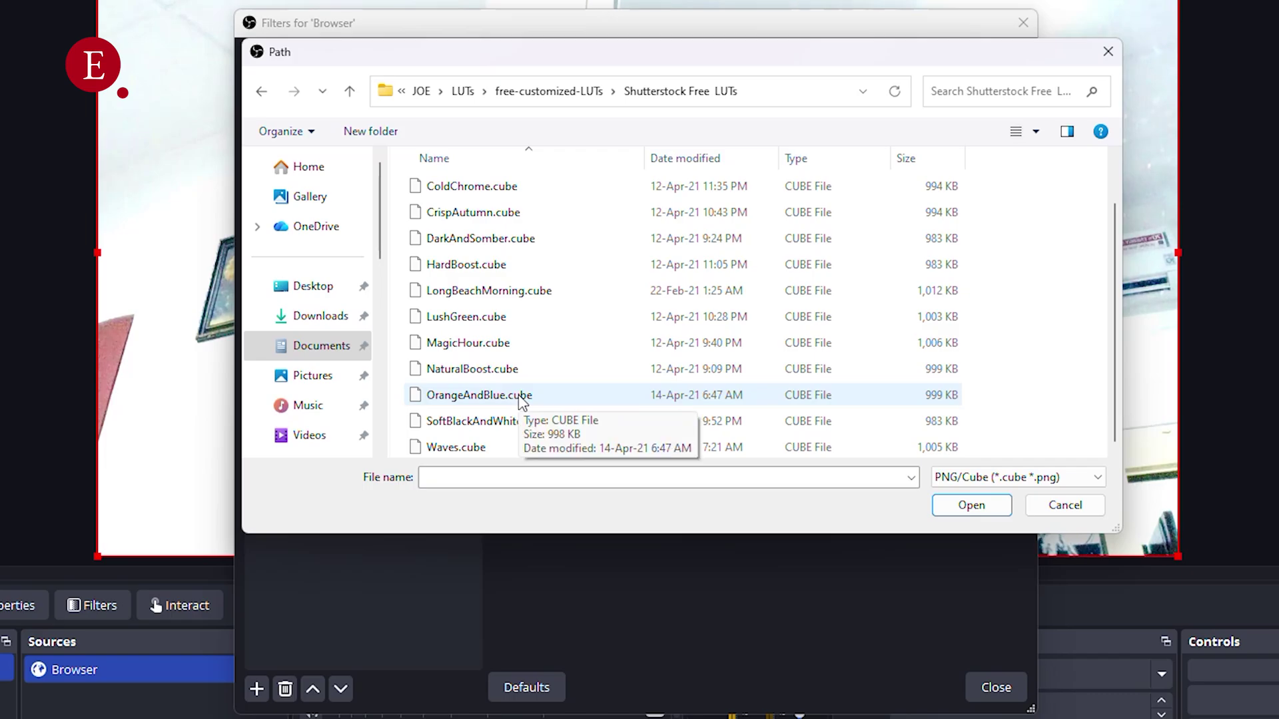
click(518, 371)
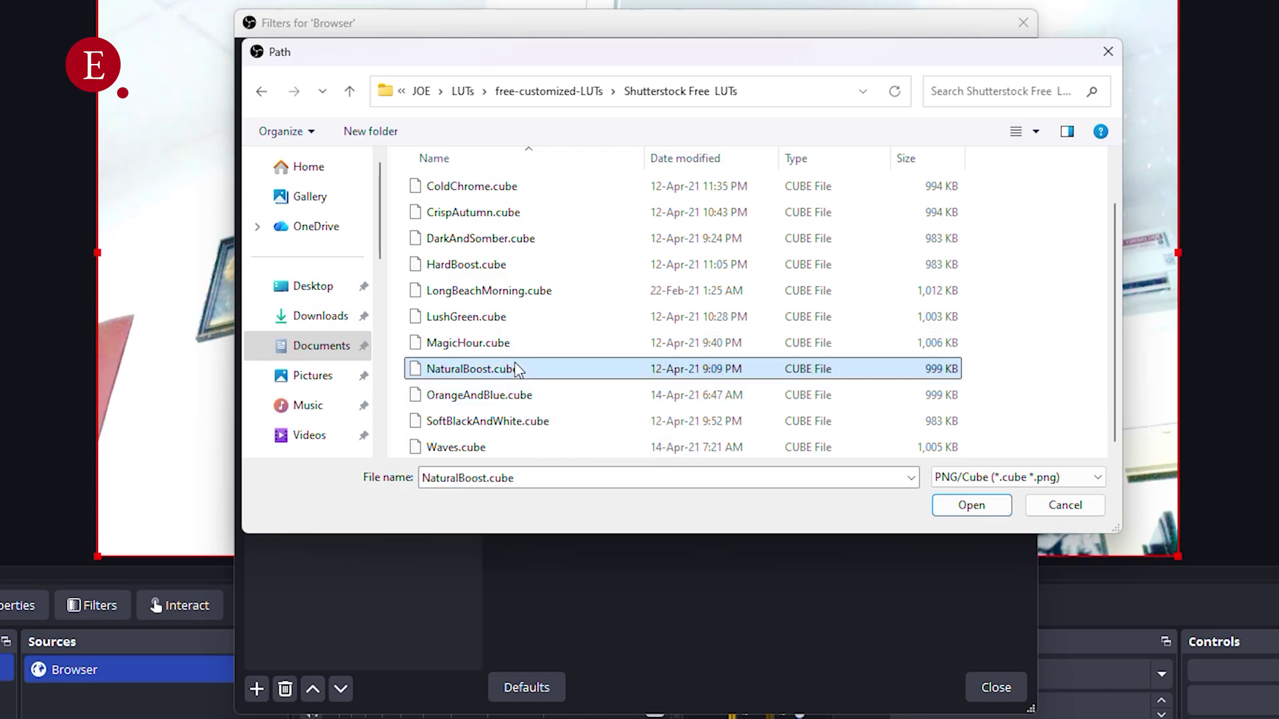
click(974, 509)
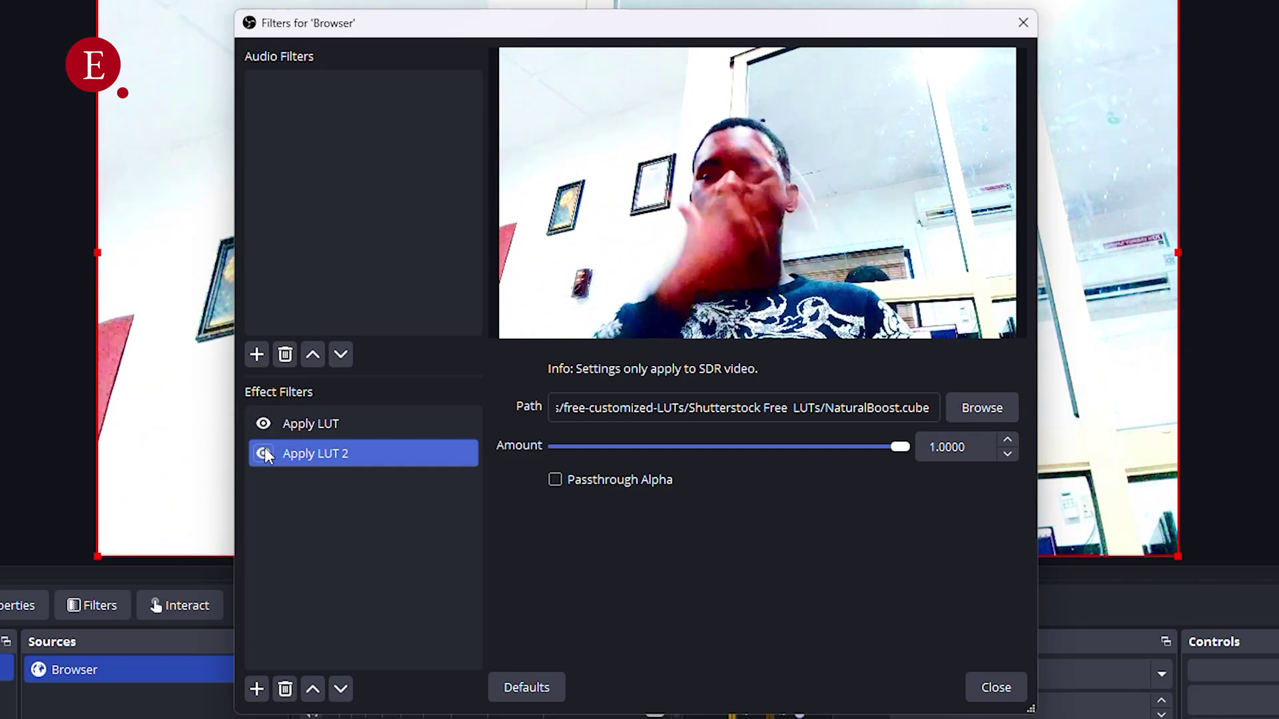
drag(899, 442, 728, 448)
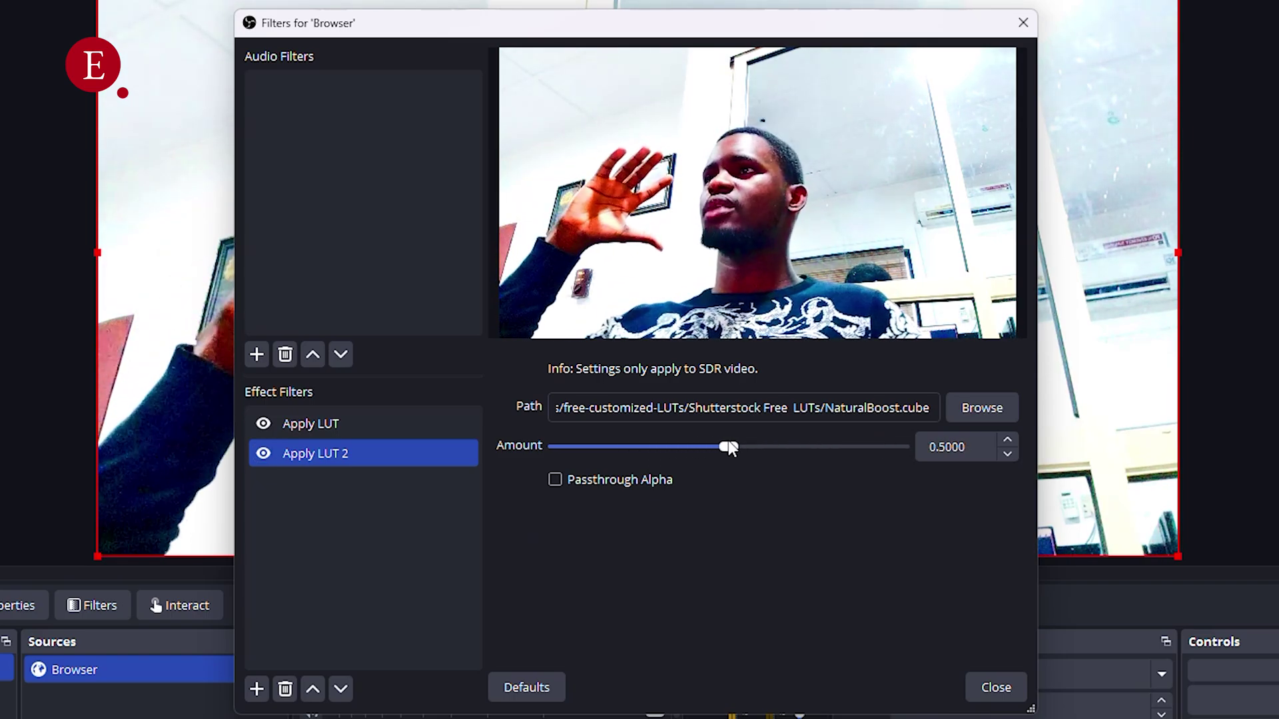
drag(728, 447, 930, 442)
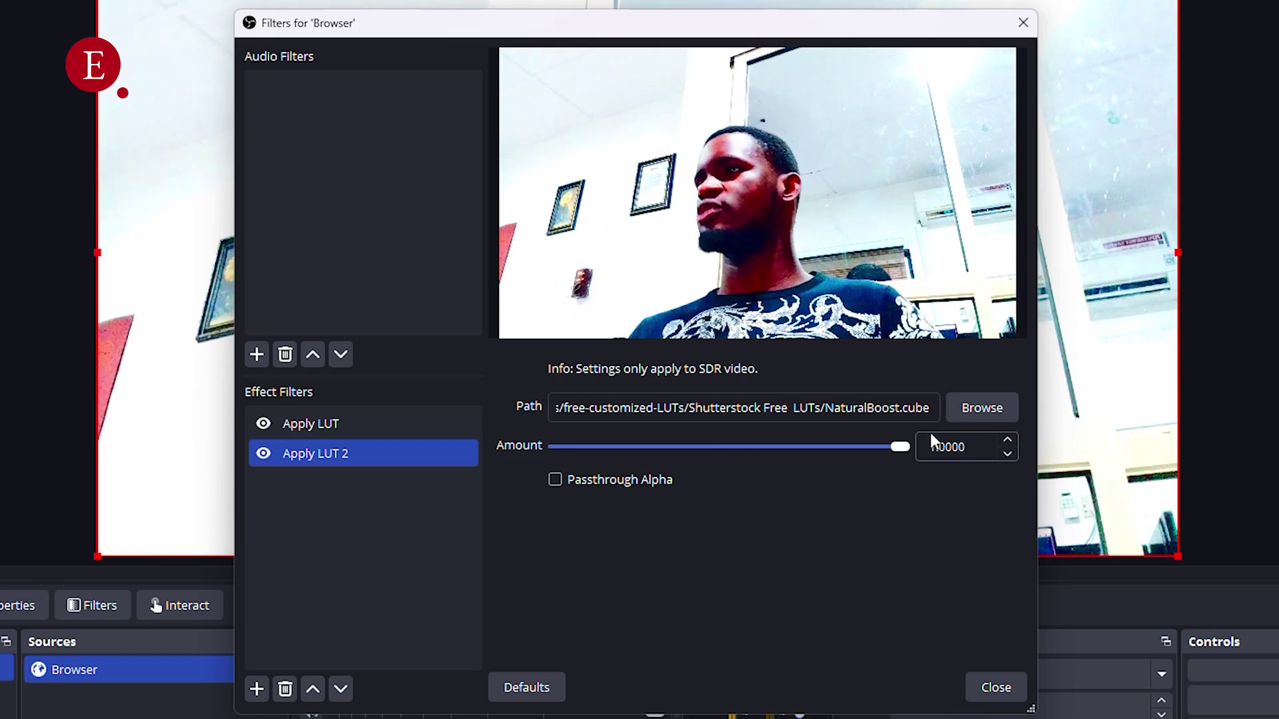
Replace the LUT file of Apply LUT 2 with DarkAndSomber.cube from the same folder.
click(954, 411)
scroll(499, 393, down, 1)
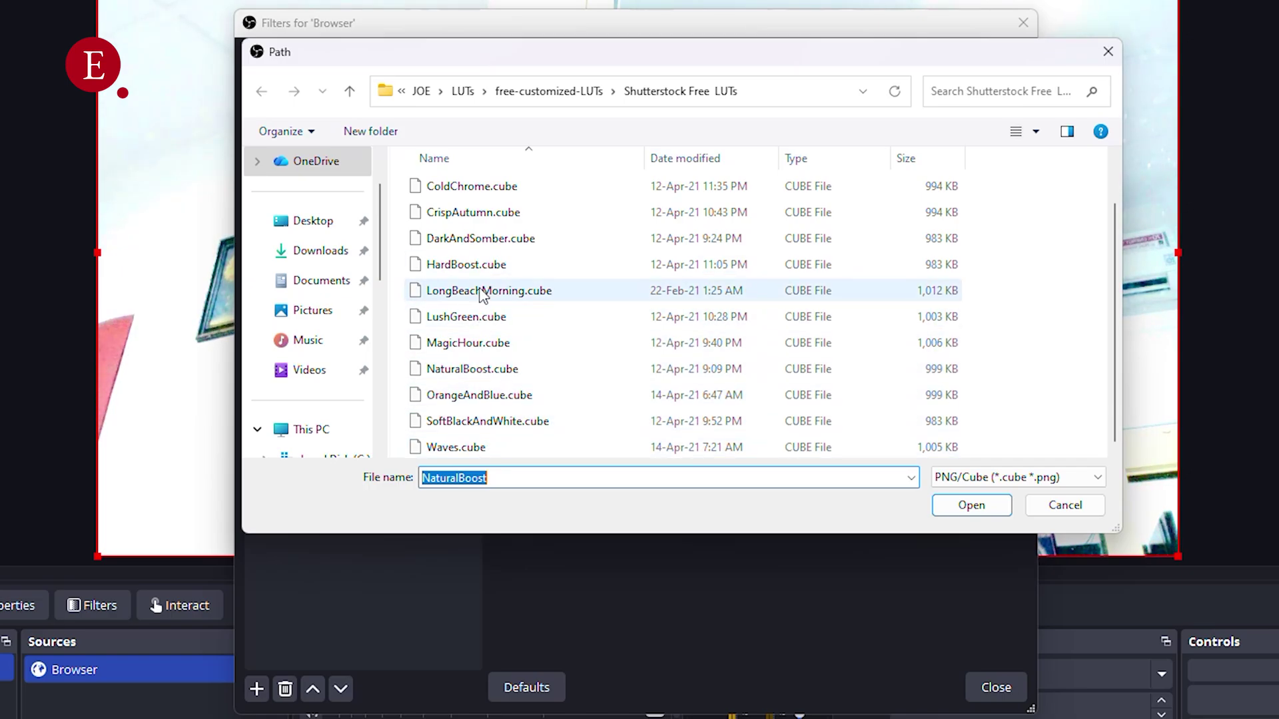
scroll(531, 245, up, 1)
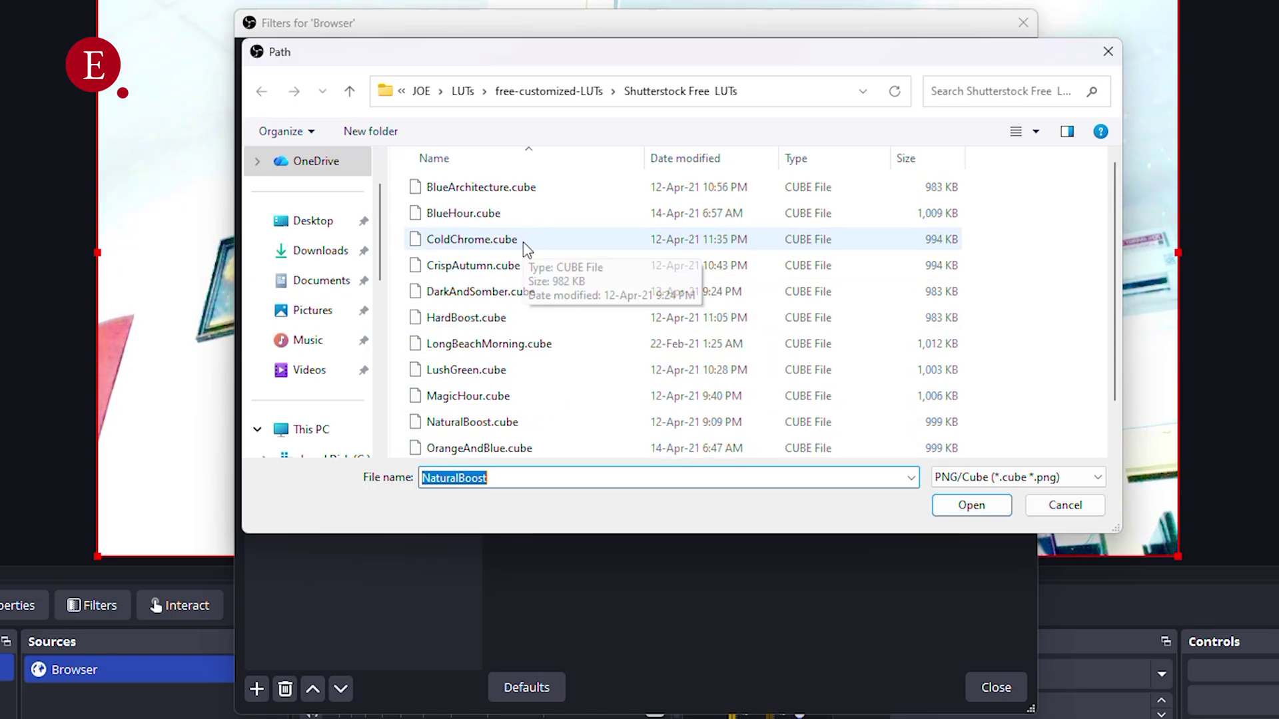
scroll(527, 248, down, 1)
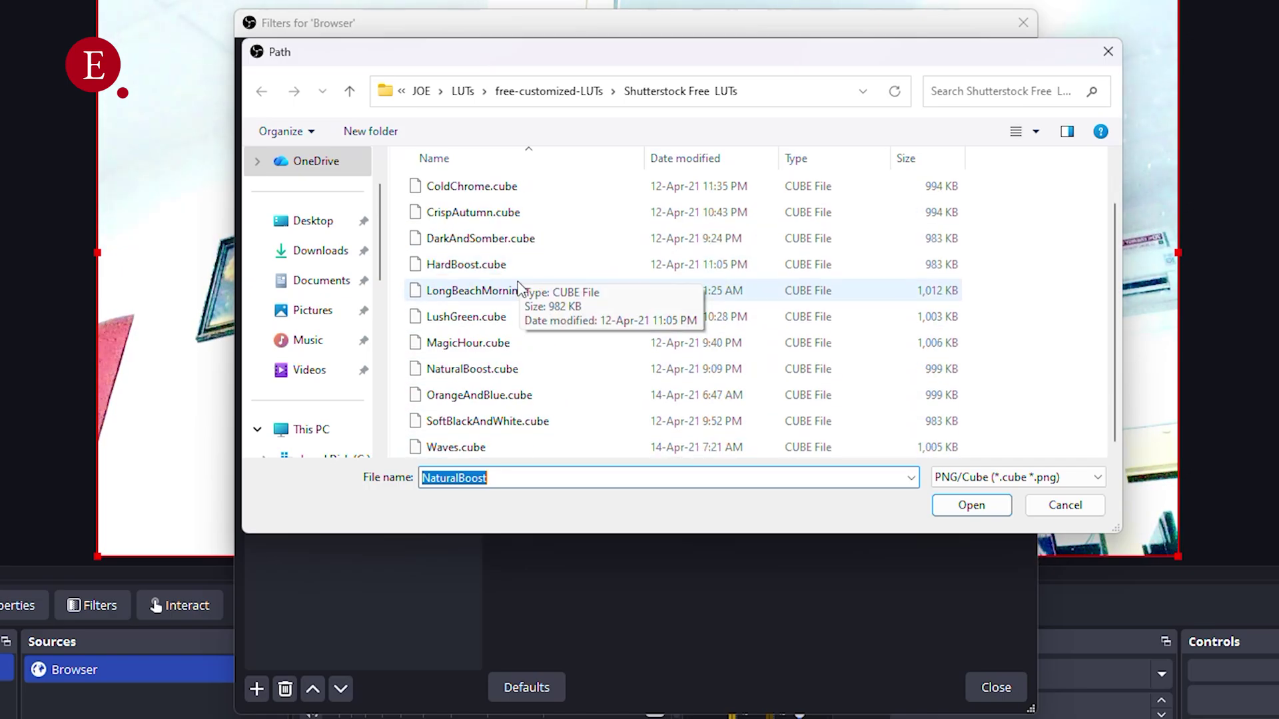
double_click(539, 240)
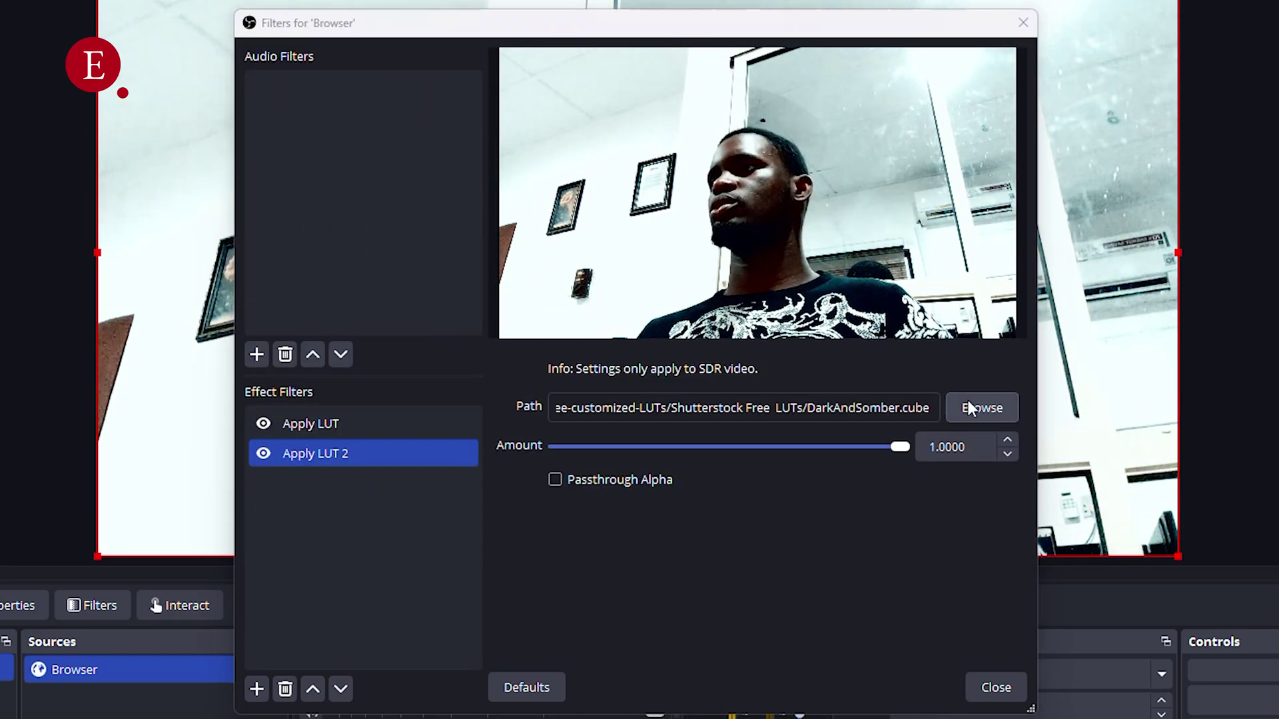
Load OrangeAndBlue.cube into Apply LUT 2 and reduce the filter's amount to about 0.63.
click(979, 407)
scroll(526, 387, down, 1)
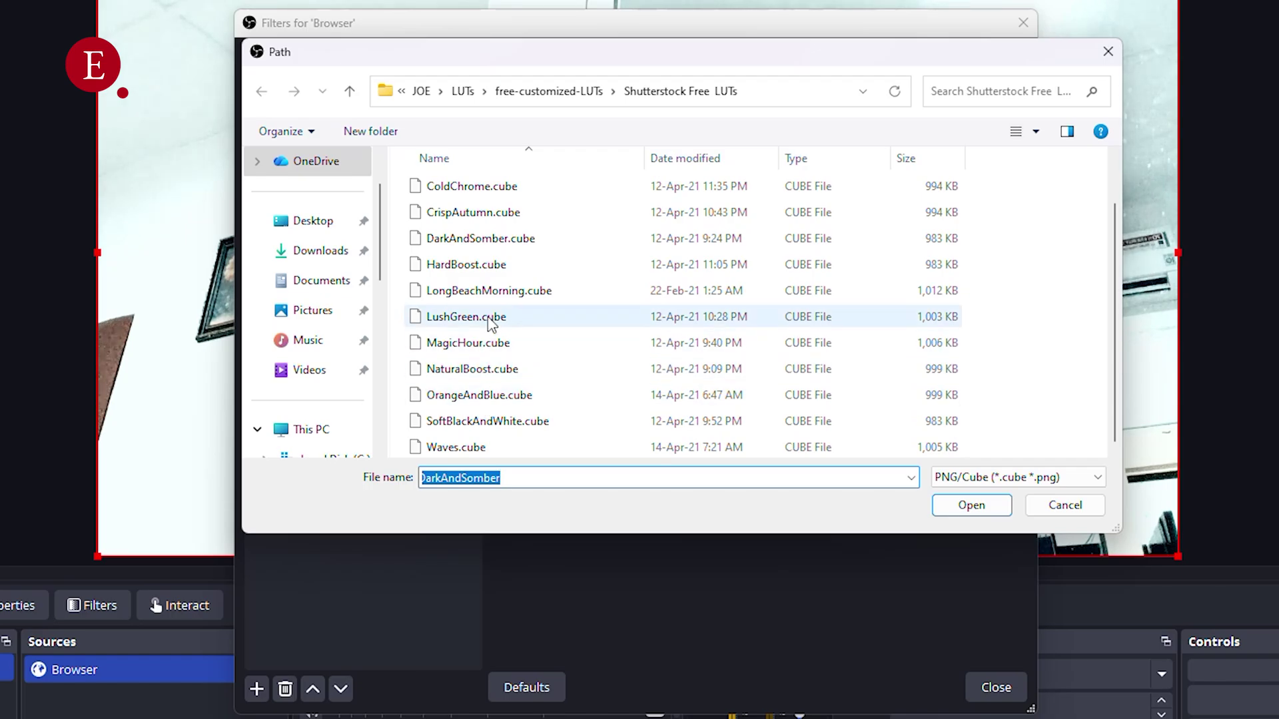
double_click(521, 395)
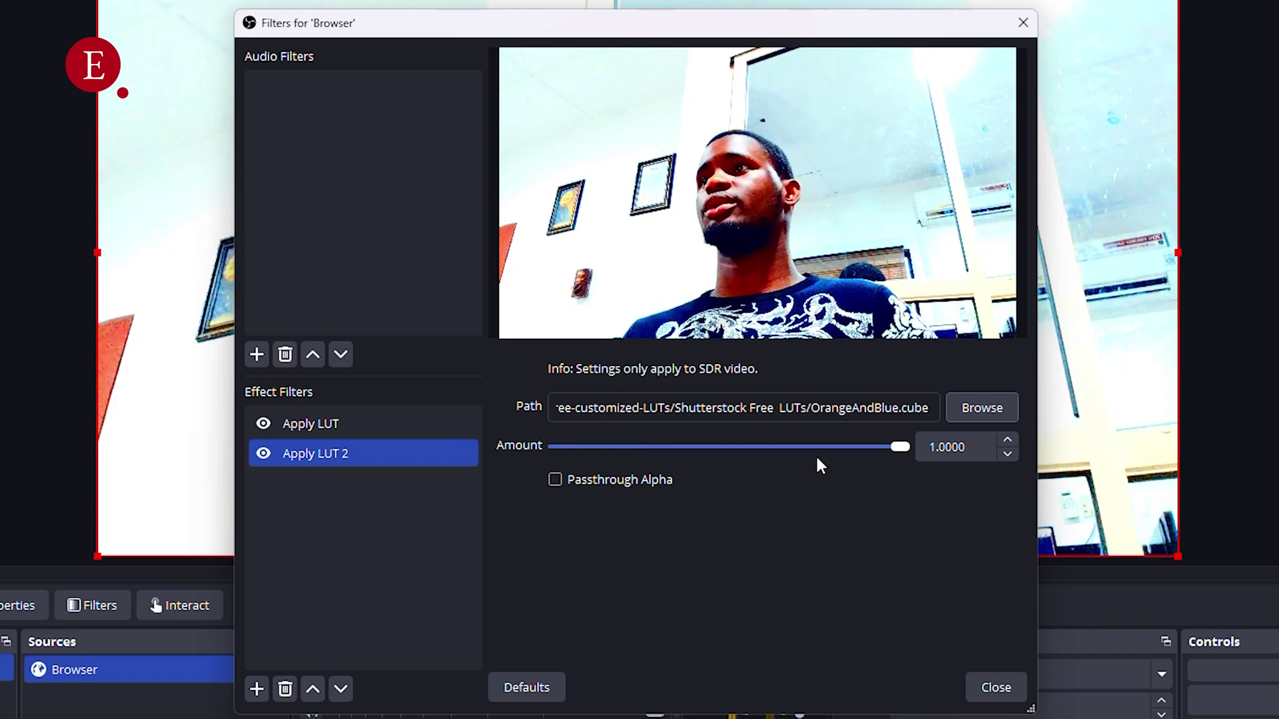
drag(771, 447, 773, 448)
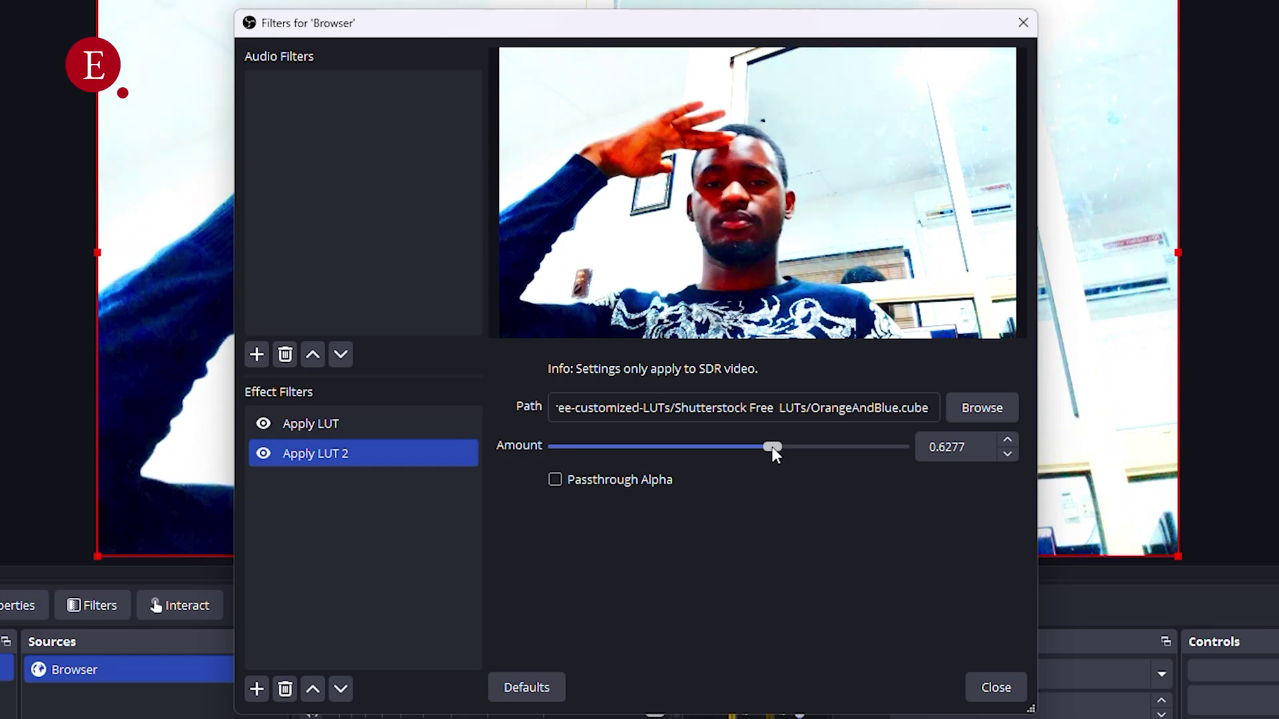
Compare the picture with and without the two LUT filters by toggling their visibility, leaving both on.
click(261, 424)
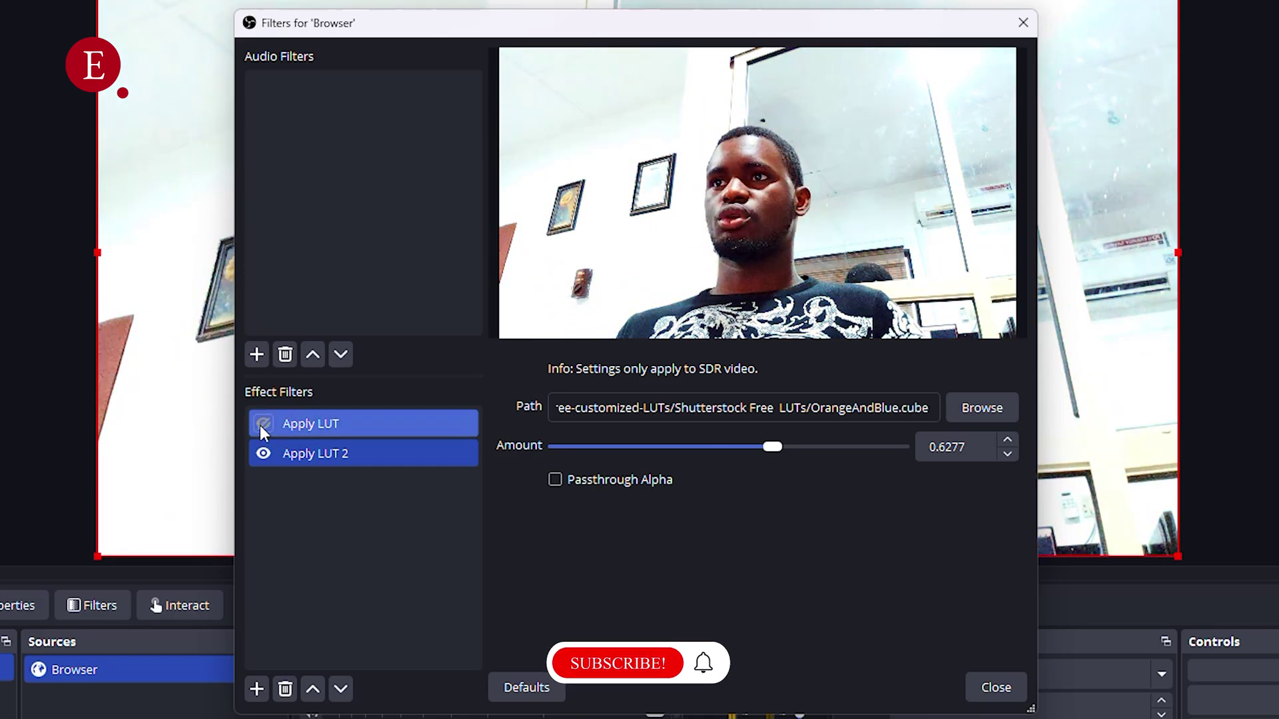
click(262, 455)
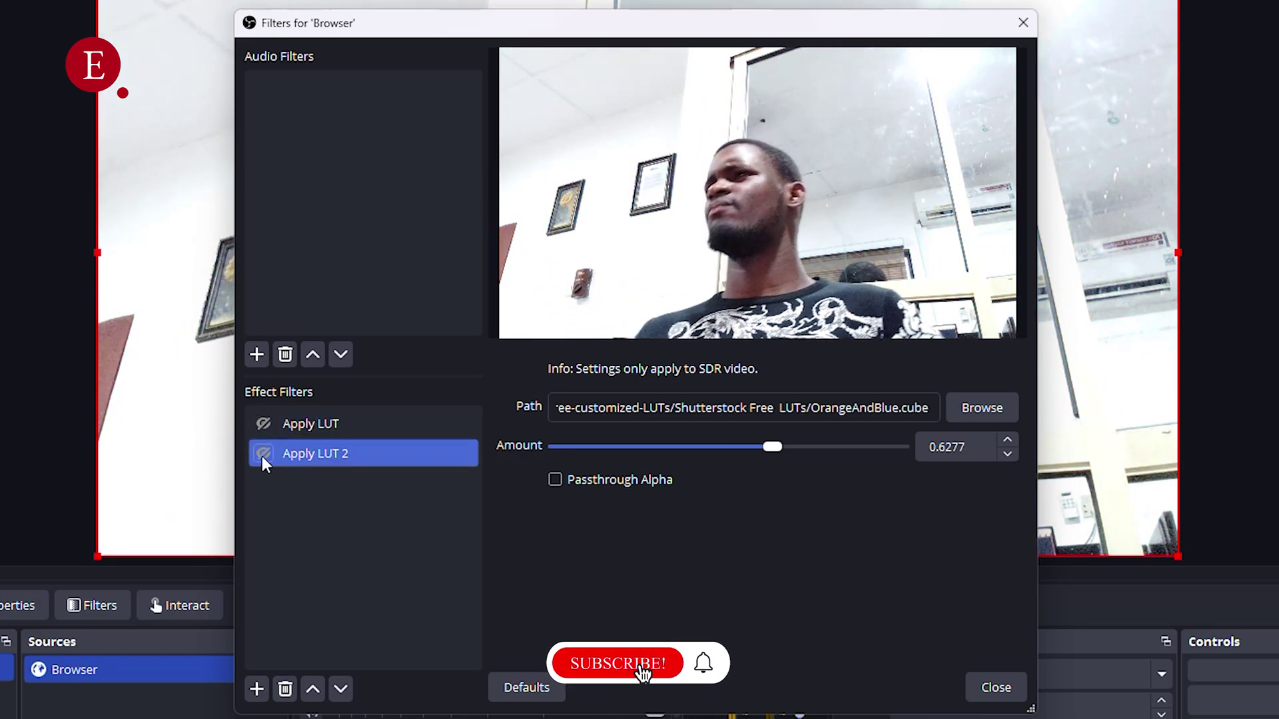
click(261, 457)
click(258, 425)
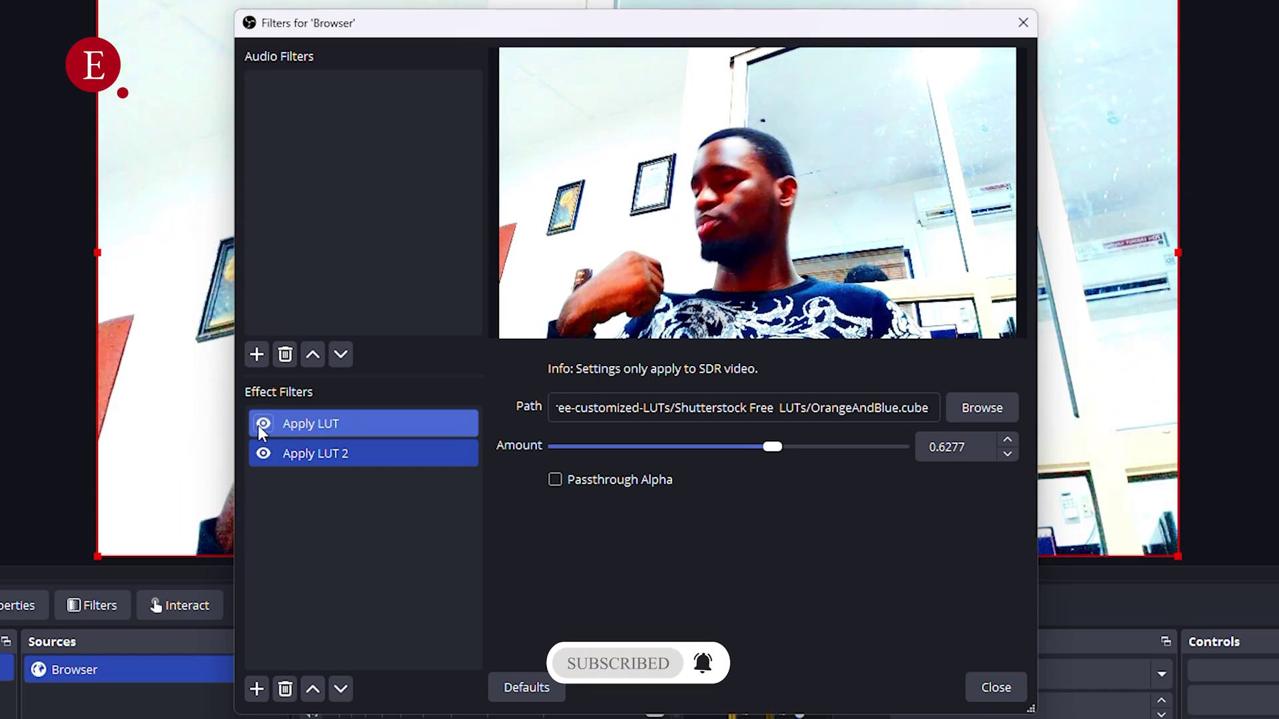
click(258, 425)
click(265, 454)
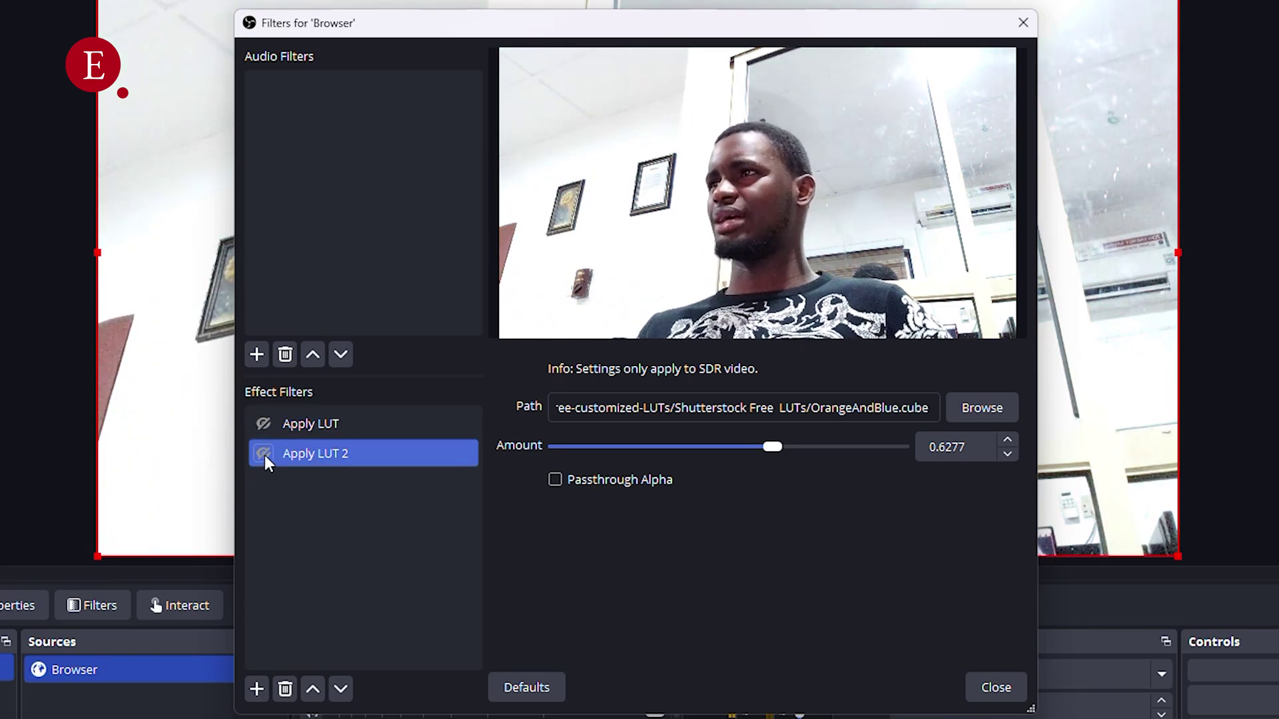
click(265, 455)
click(260, 435)
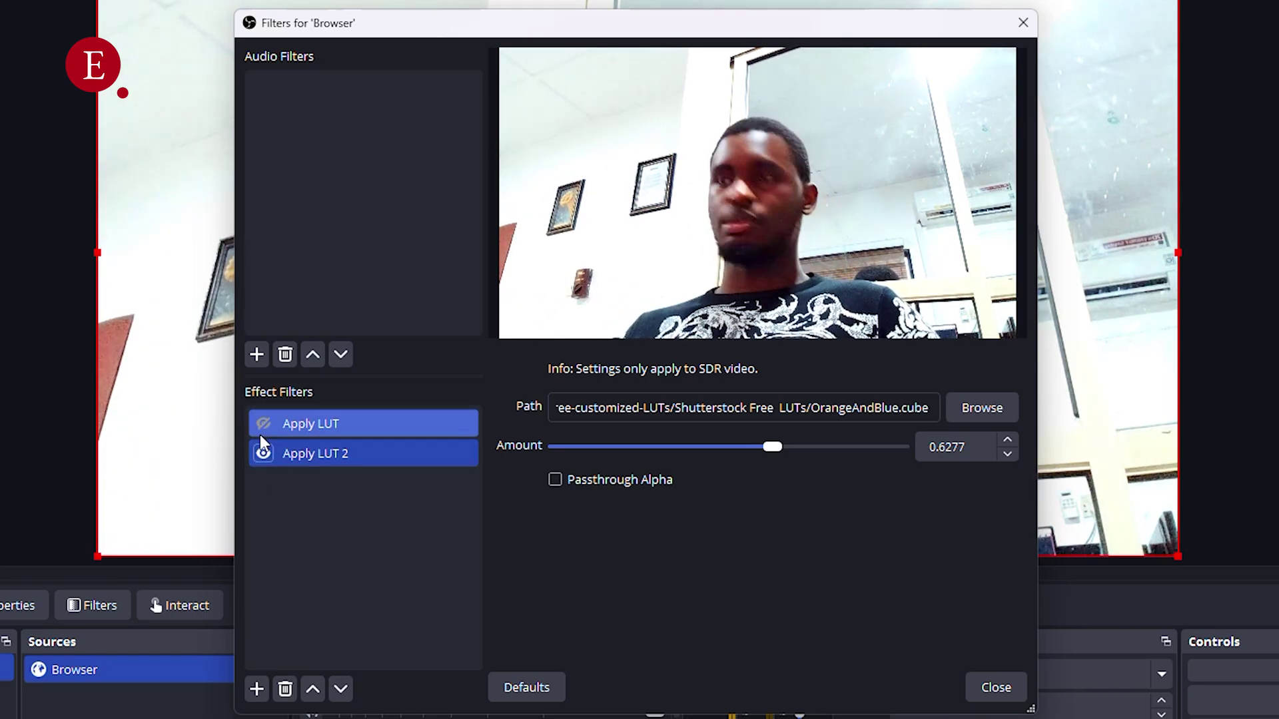
click(263, 425)
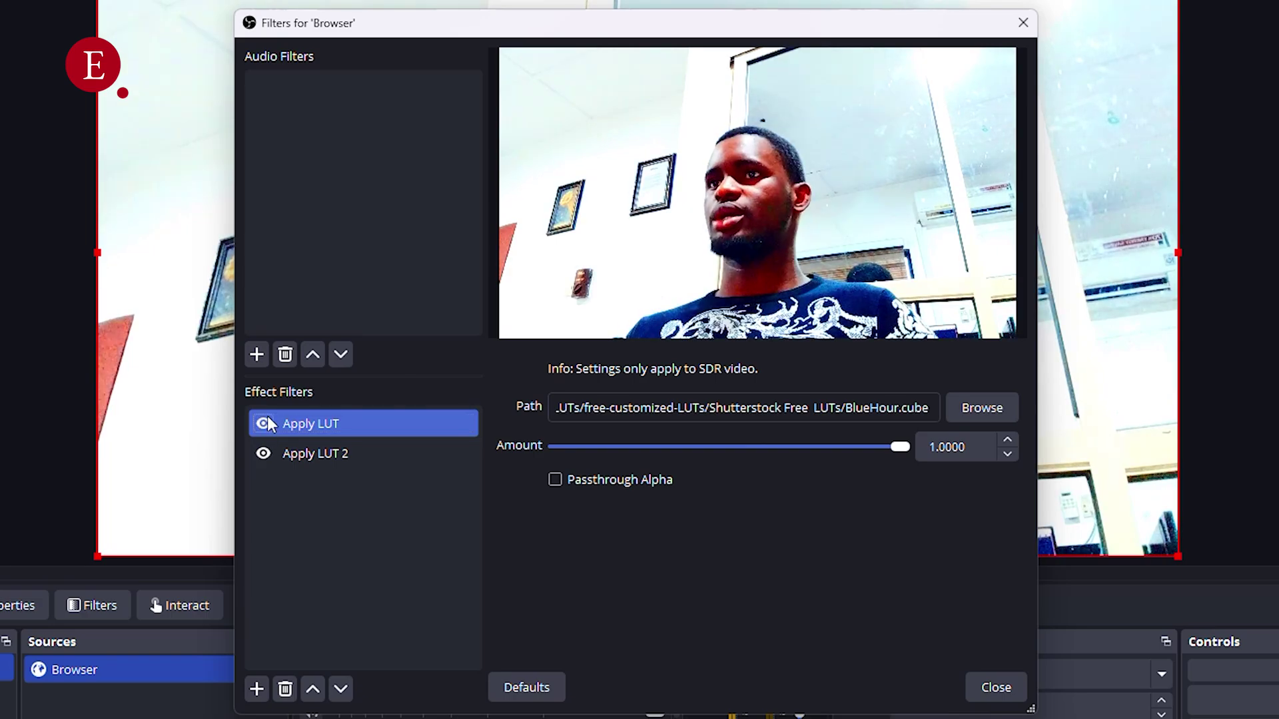
Add a Color Correction effect filter with its default name and raise its gamma to 0.21.
click(256, 689)
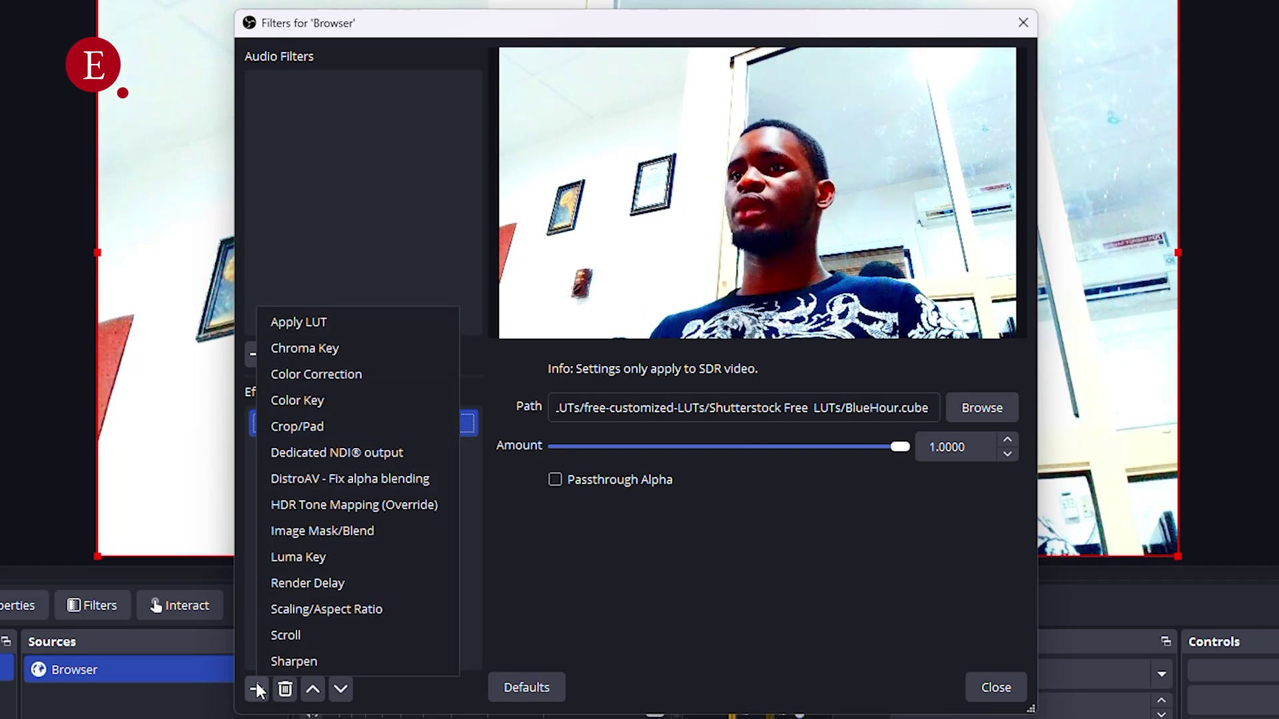
click(343, 370)
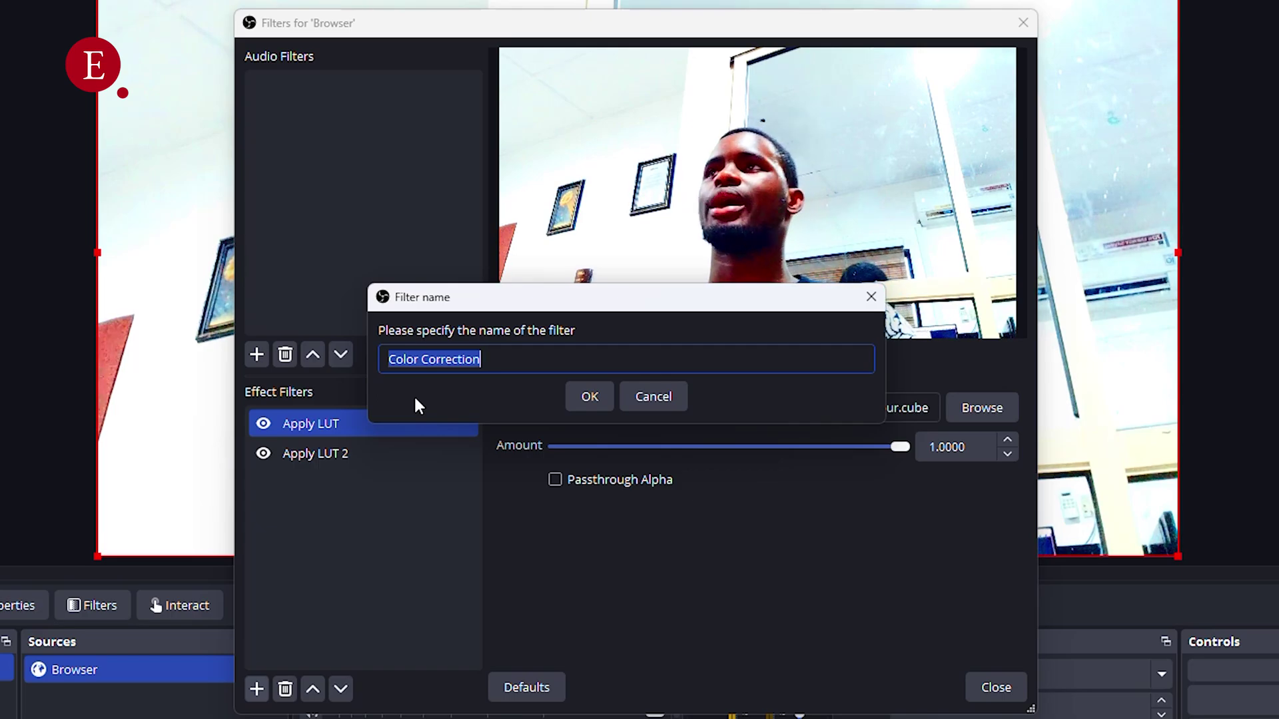
click(584, 399)
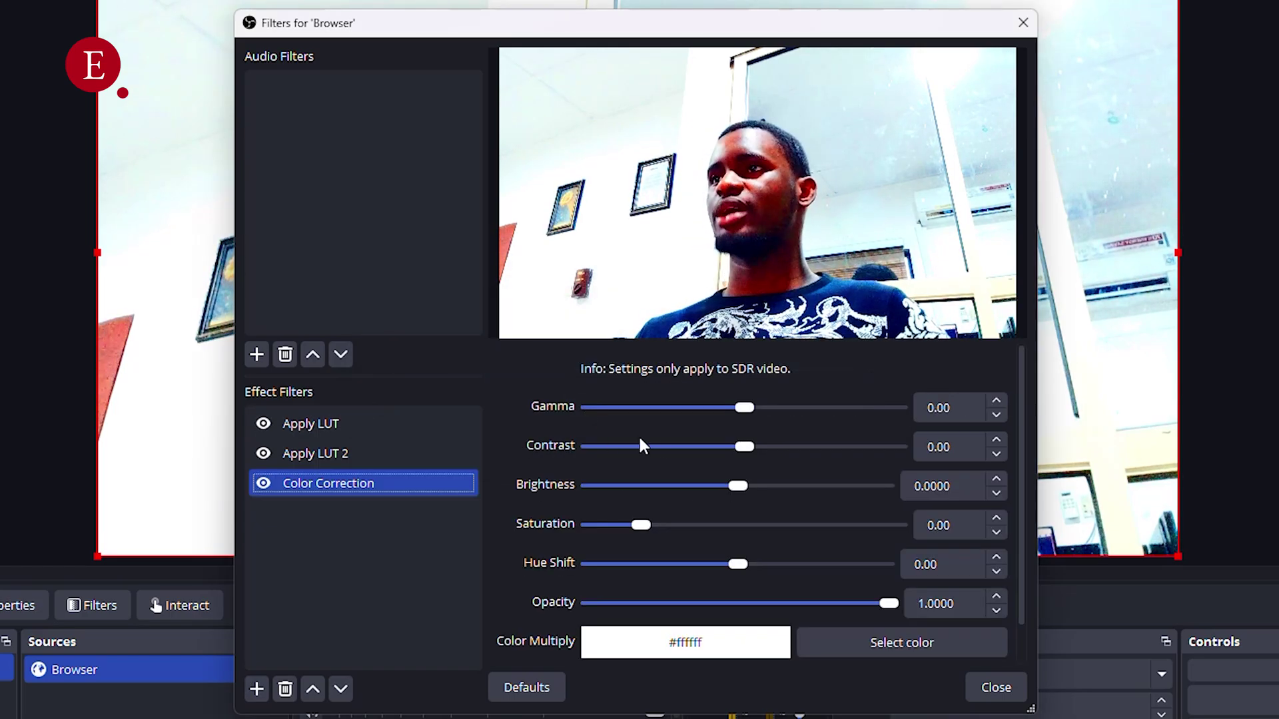
mouse_move(742, 408)
mouse_down()
mouse_move(782, 405)
mouse_move(714, 410)
mouse_move(754, 407)
mouse_up()
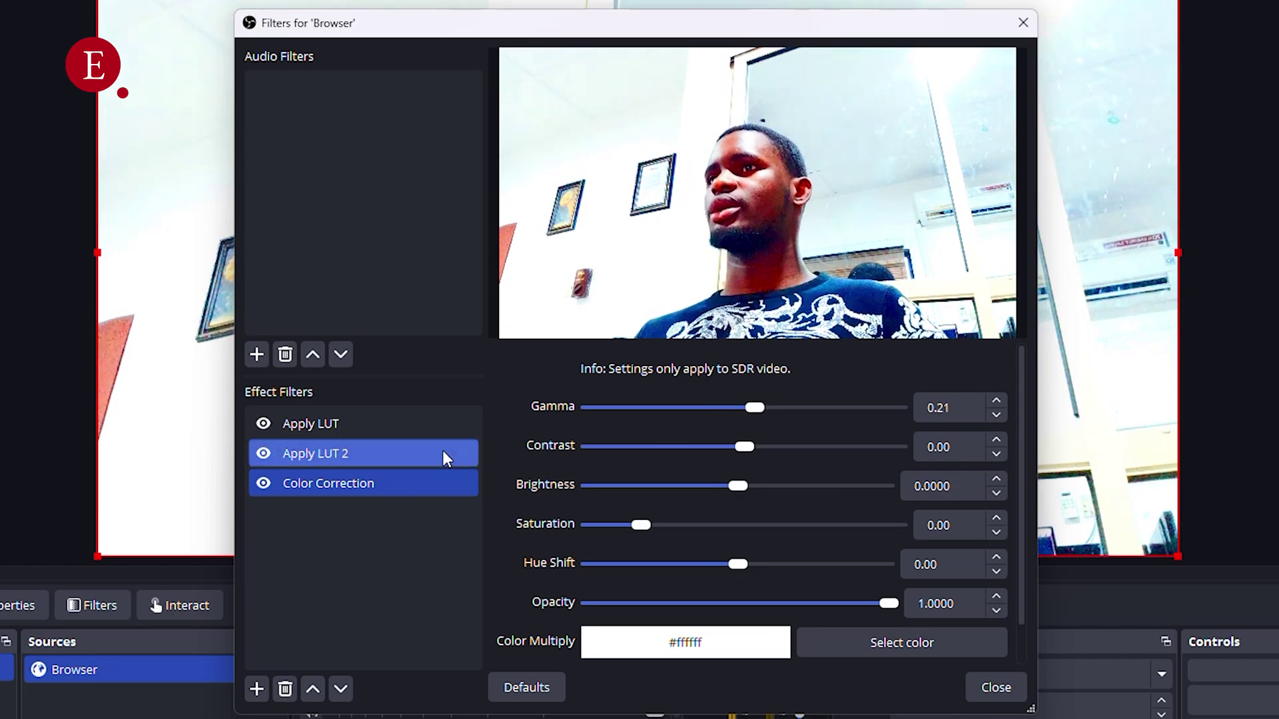
Turn off both LUT filters and lower the Color Correction gamma to -0.32.
click(263, 454)
click(265, 425)
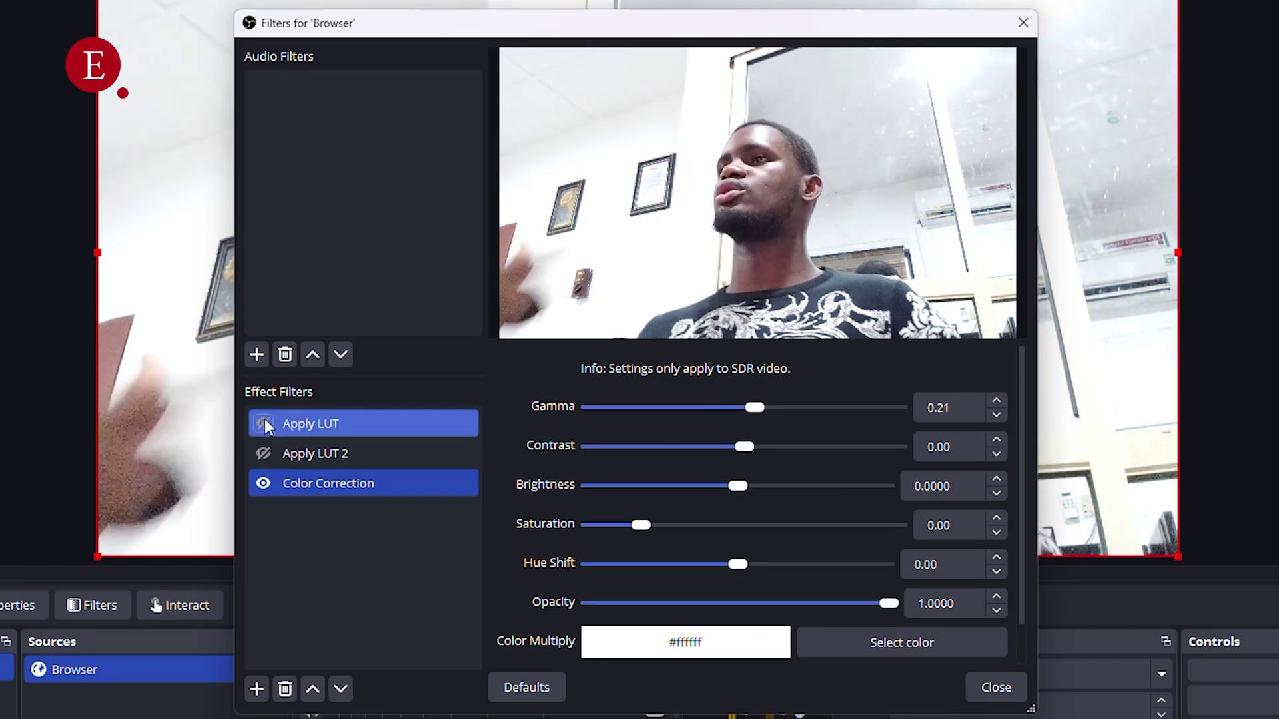
drag(752, 407, 728, 402)
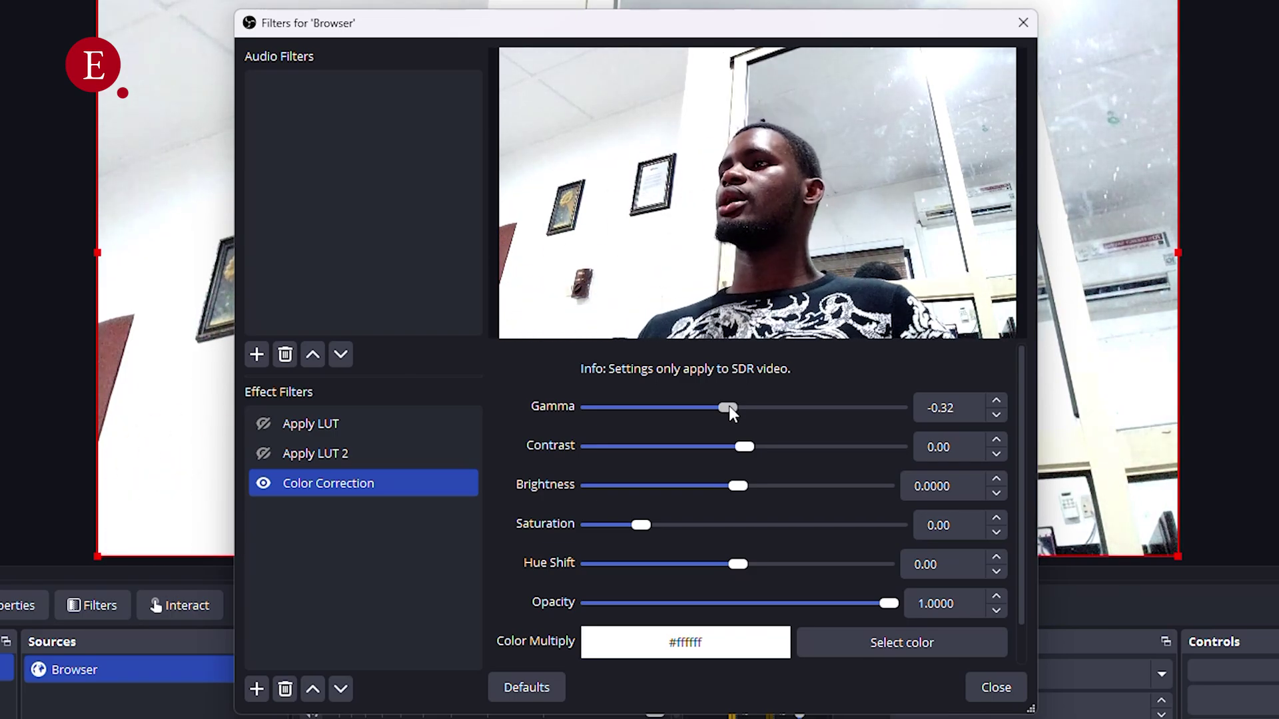
Lower the Color Correction contrast to -0.42 and set the brightness back to 0 after trying -0.0158.
drag(750, 445, 723, 450)
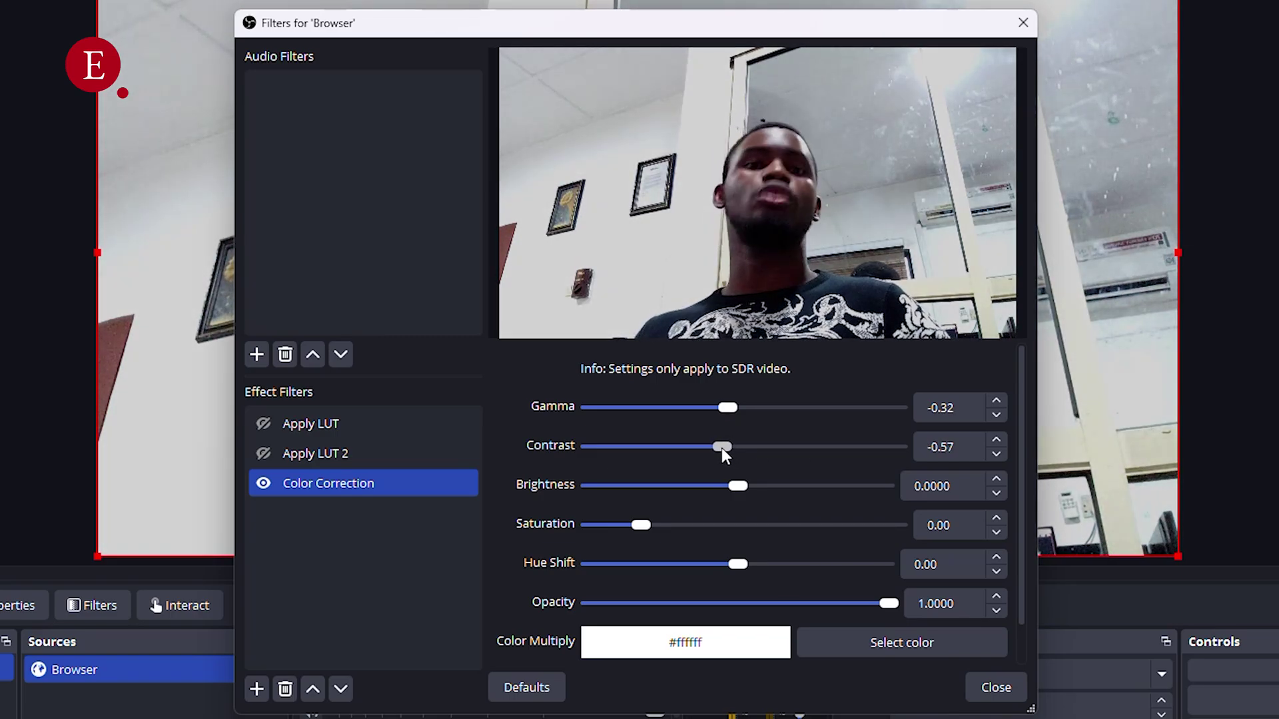
drag(721, 448, 734, 479)
click(969, 485)
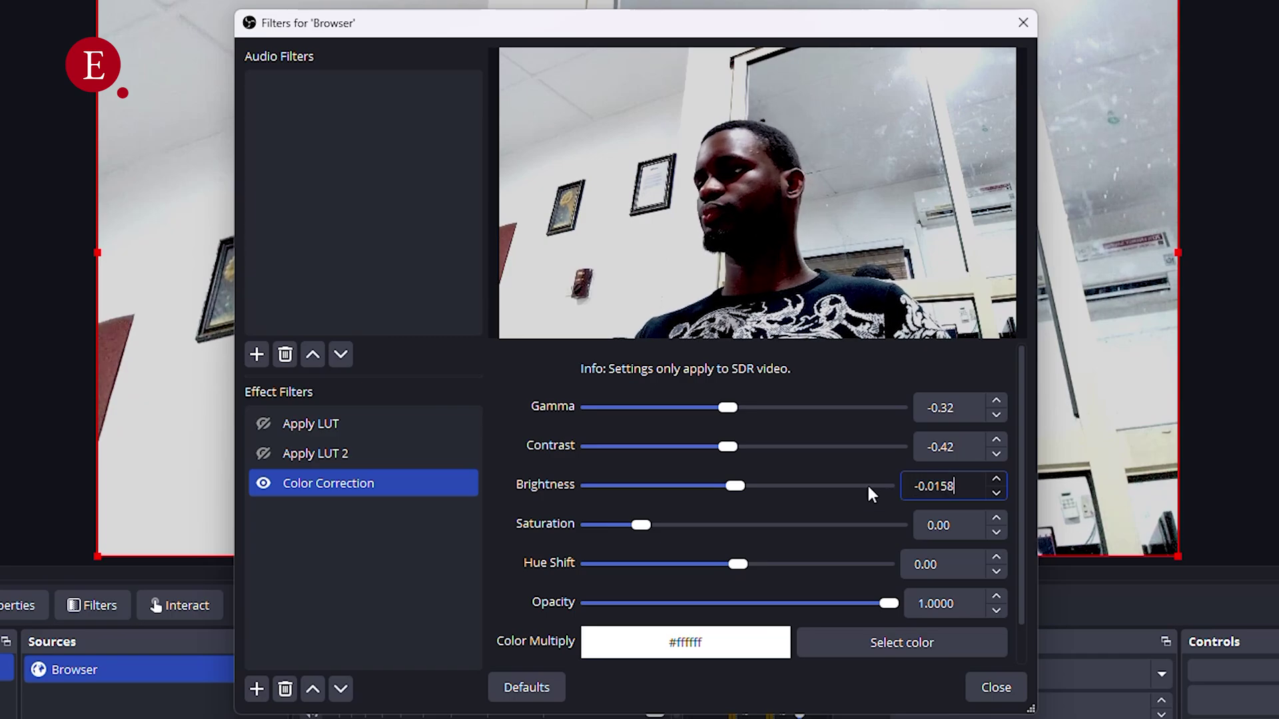
key(BackSpace)
text(0)
key(BackSpace)
key(BackSpace)
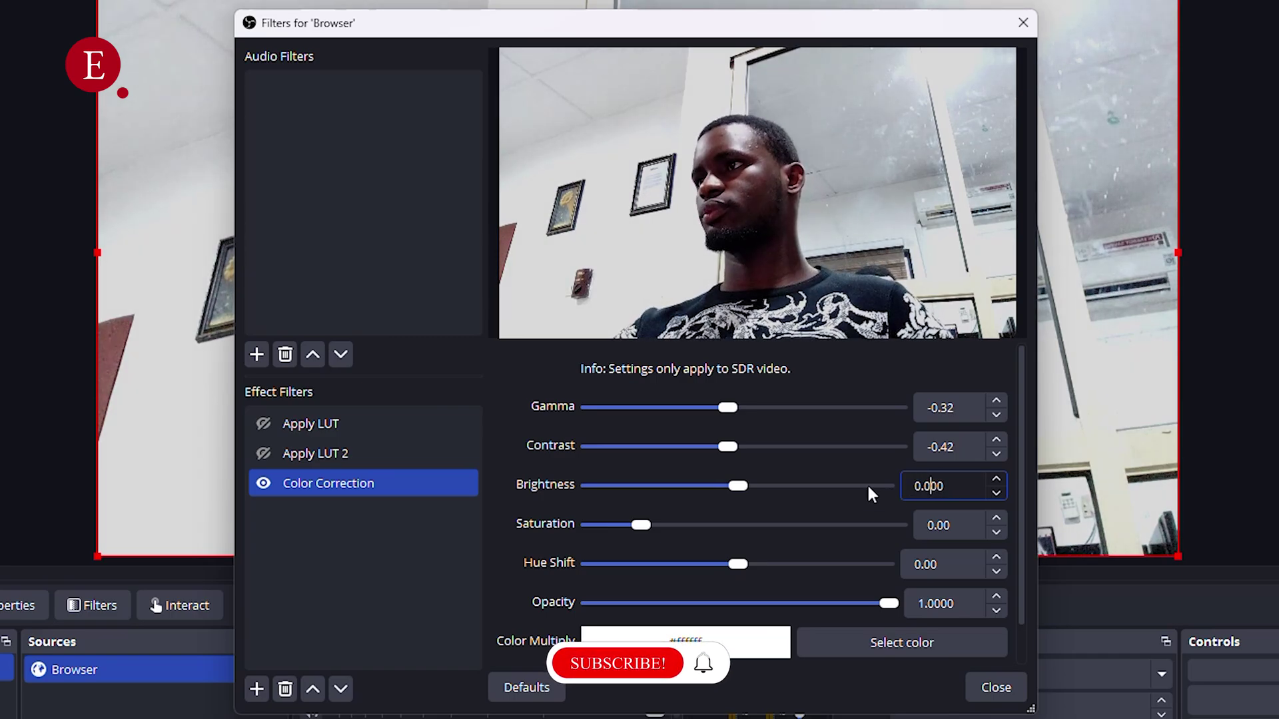
Raise the Color Correction saturation to 0.92 and gamma to -0.19, checking the effect by toggling the filter's visibility.
drag(646, 526, 689, 525)
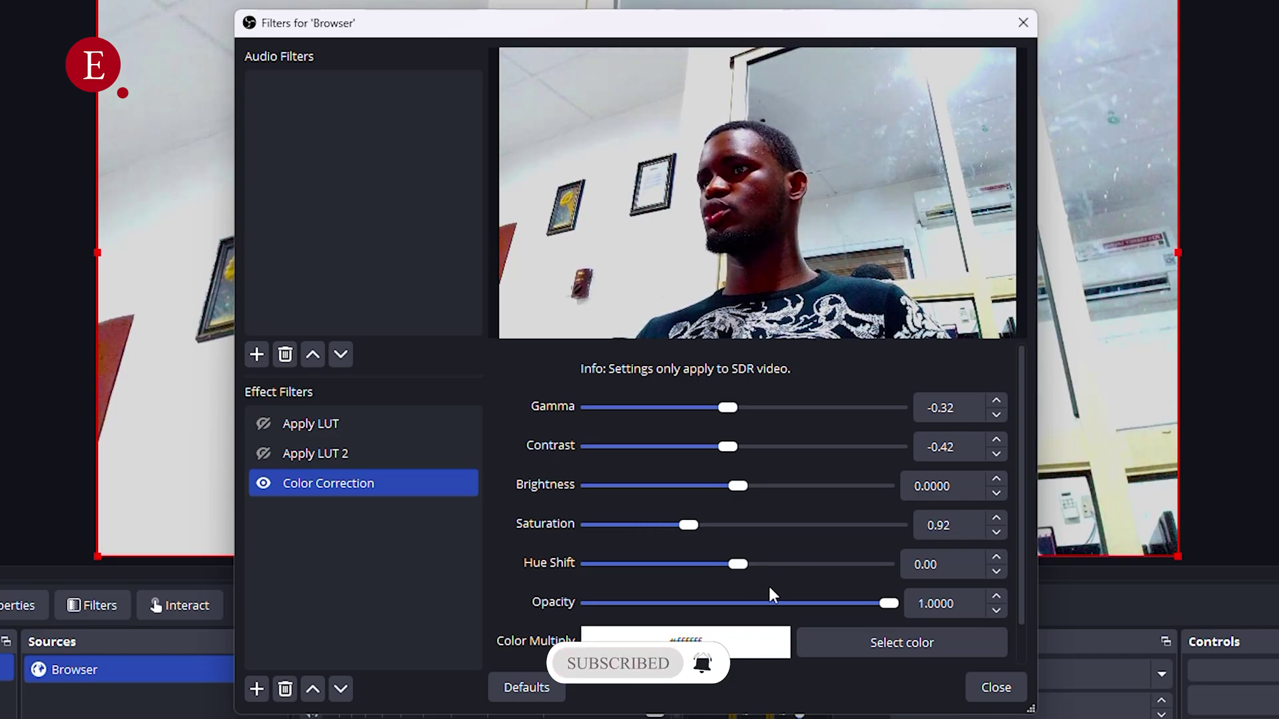
scroll(773, 588, down, 1)
scroll(780, 591, up, 1)
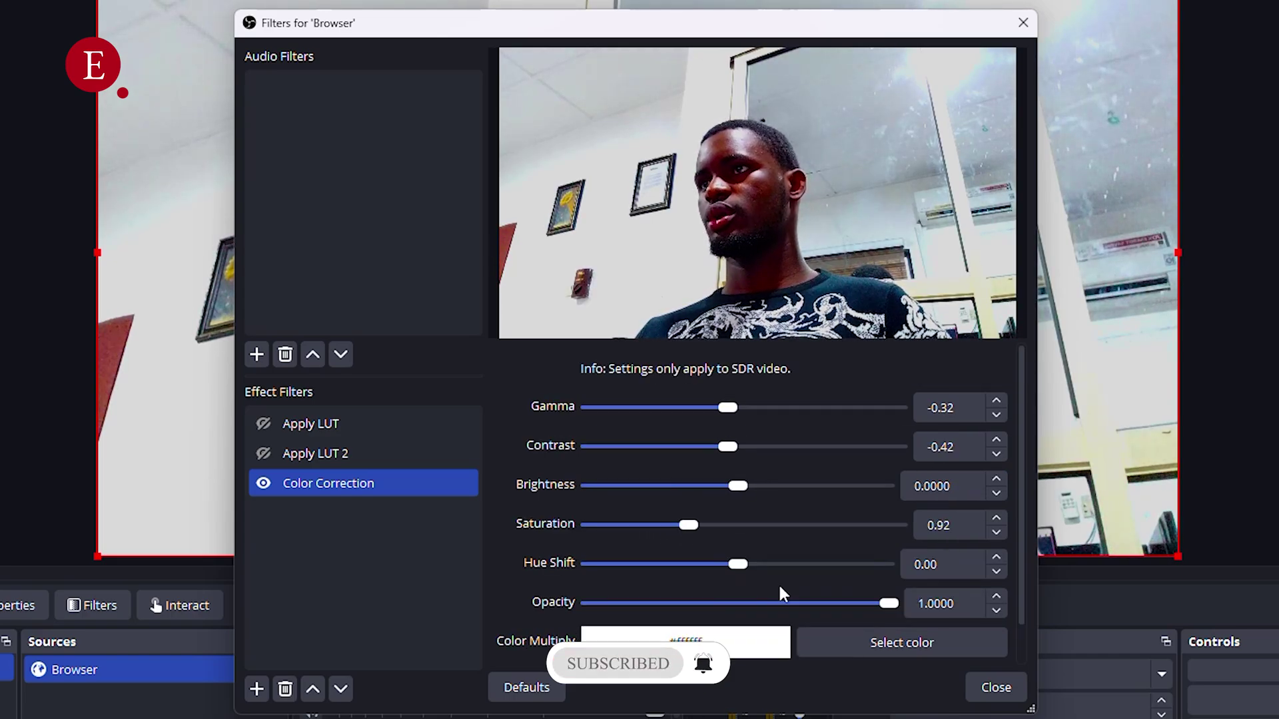
drag(722, 408, 734, 407)
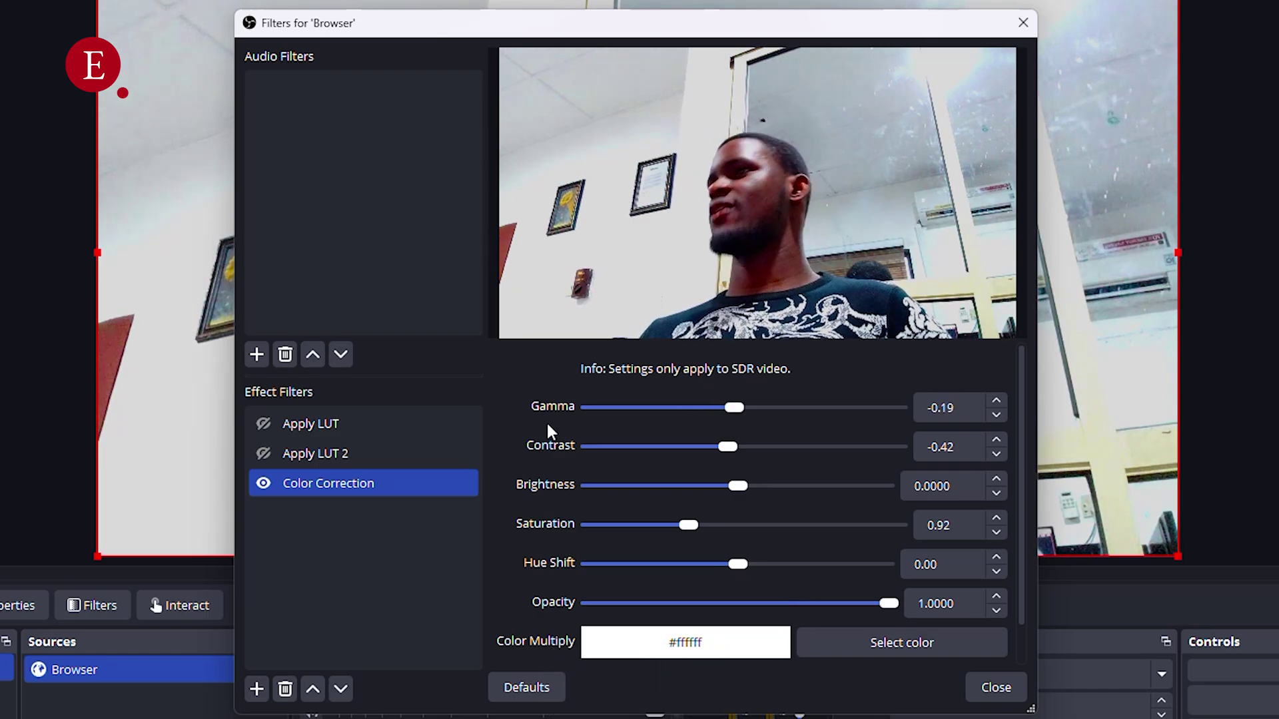
click(265, 482)
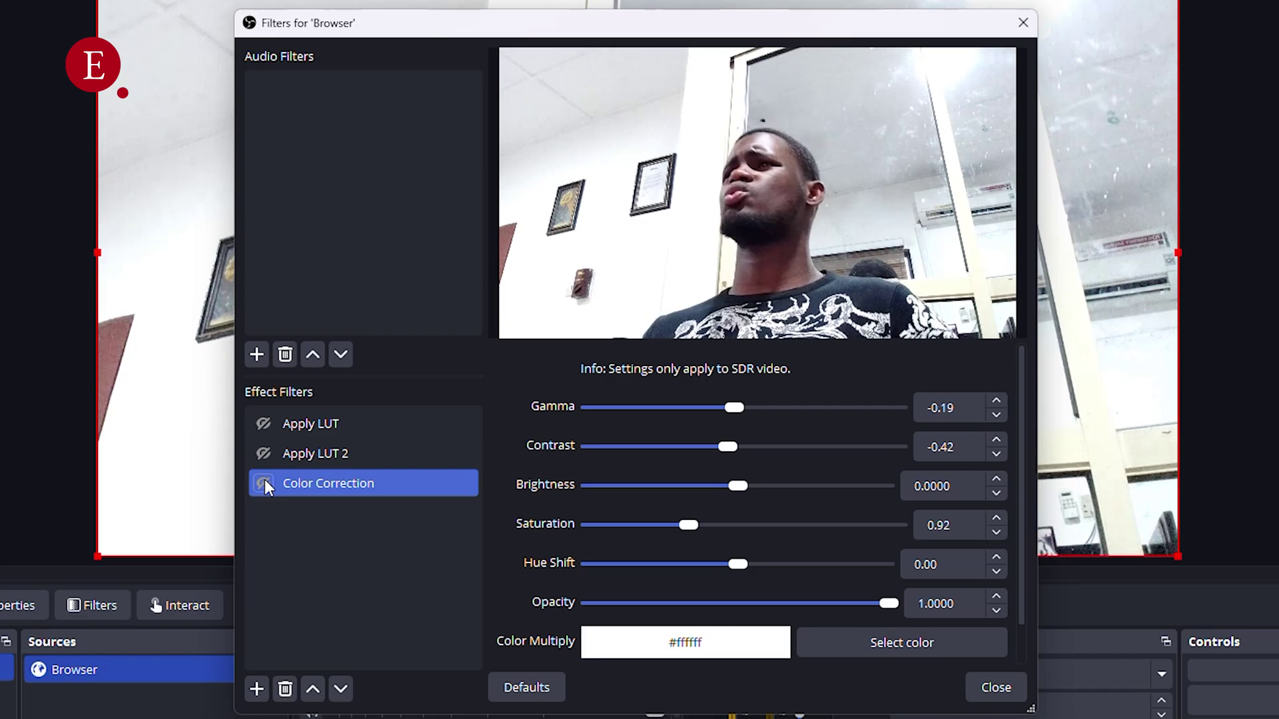
click(264, 482)
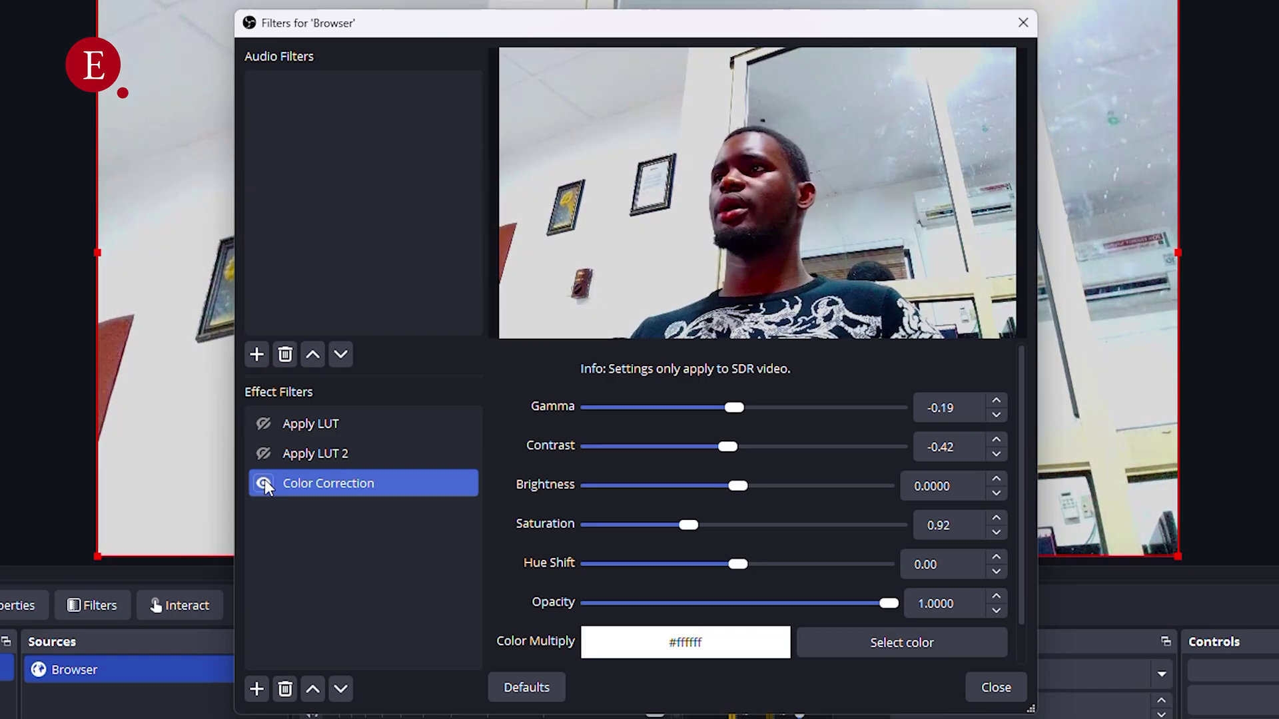
Turn both LUT filters back on and move Color Correction above them in the effect filter order.
click(263, 455)
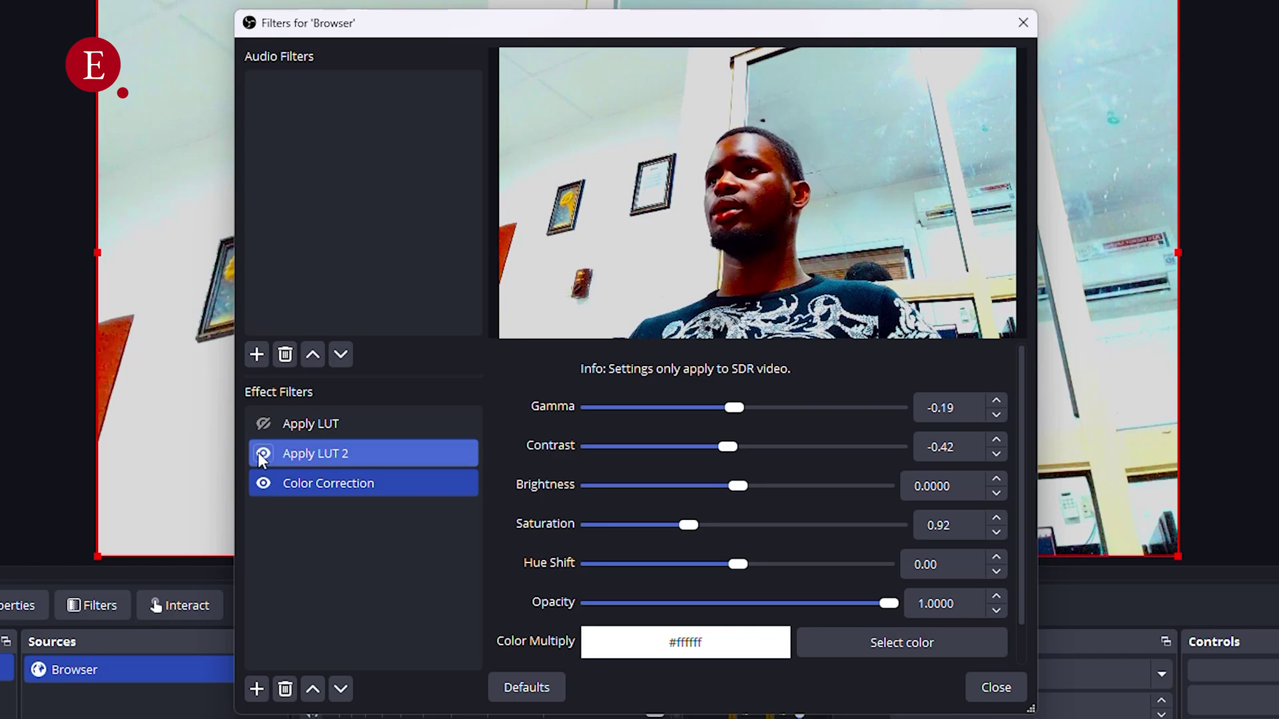
click(264, 424)
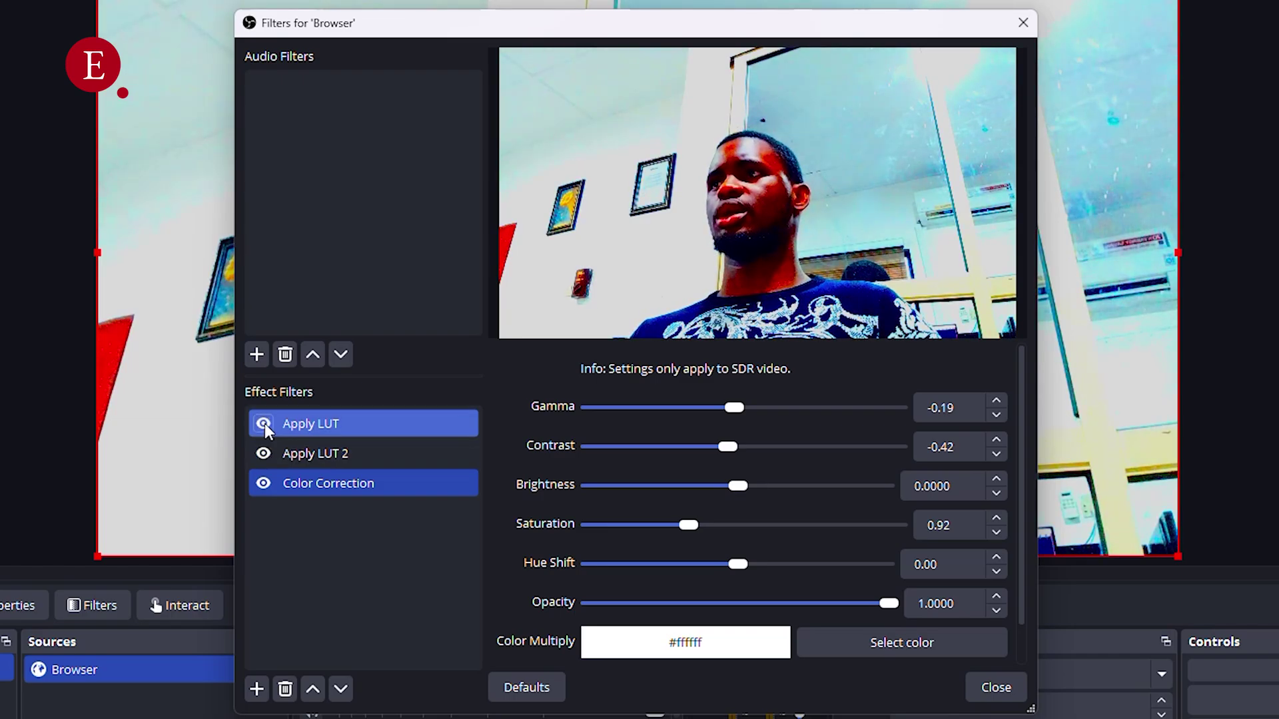
drag(302, 426, 327, 513)
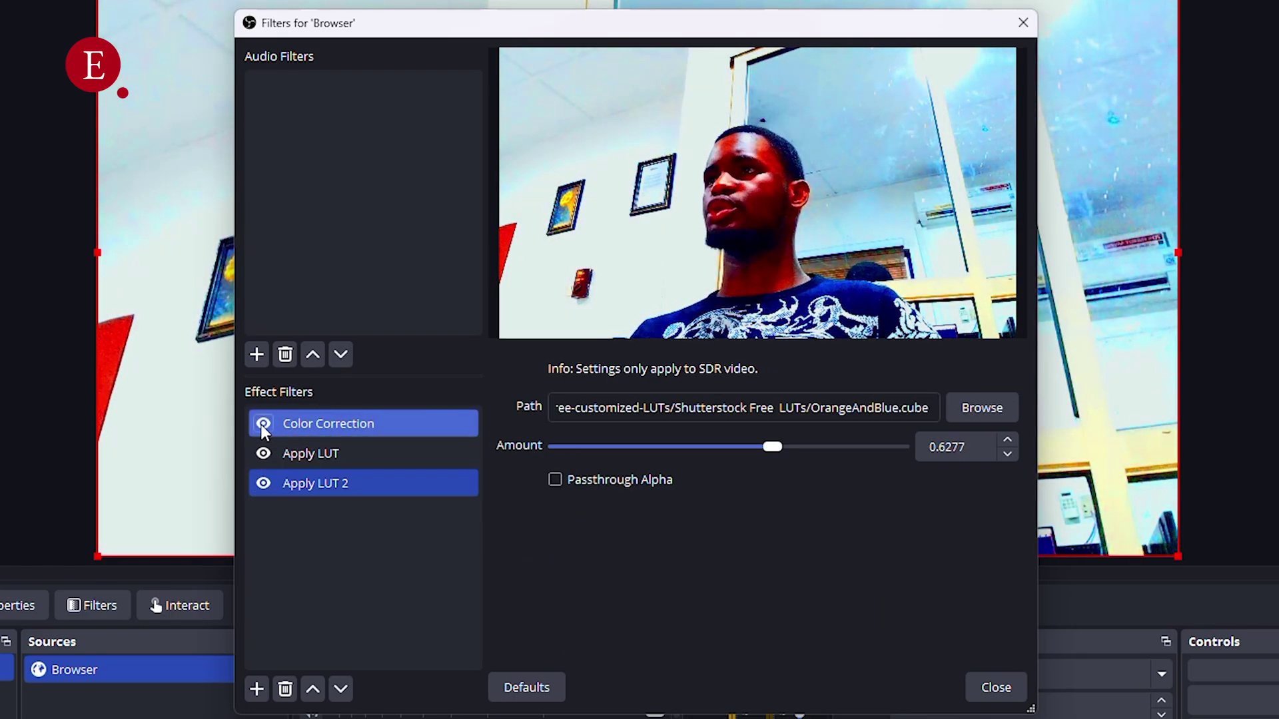
Set the Apply LUT amount to 0.5571 with Apply LUT 2 hidden, and show Apply LUT 2 again with its amount lowered to 0.1495.
click(297, 451)
click(265, 471)
click(350, 464)
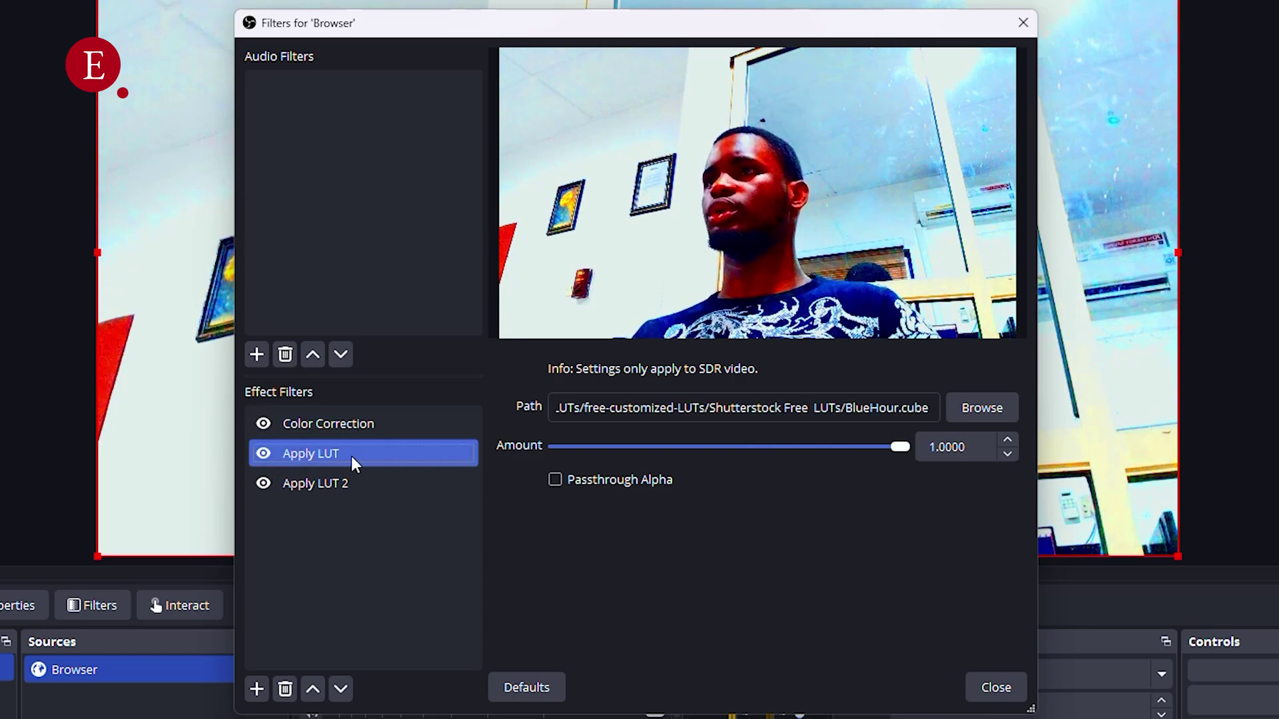
click(264, 483)
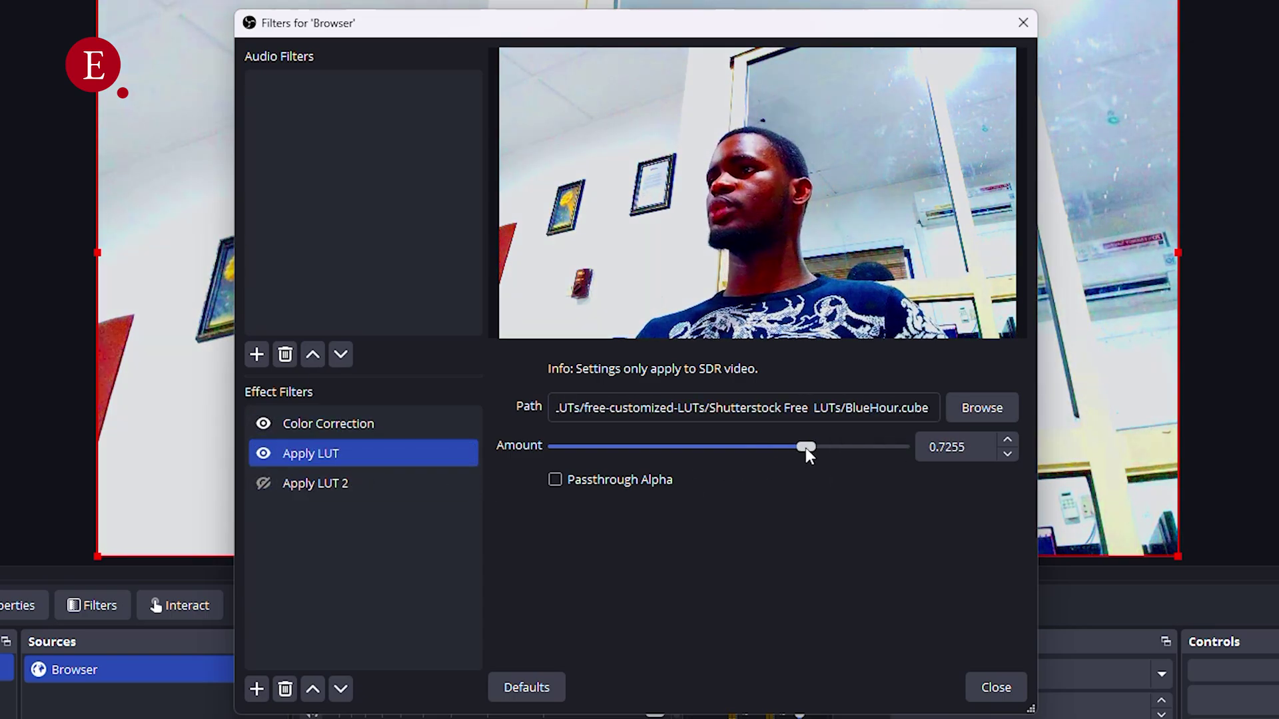
drag(557, 446, 748, 455)
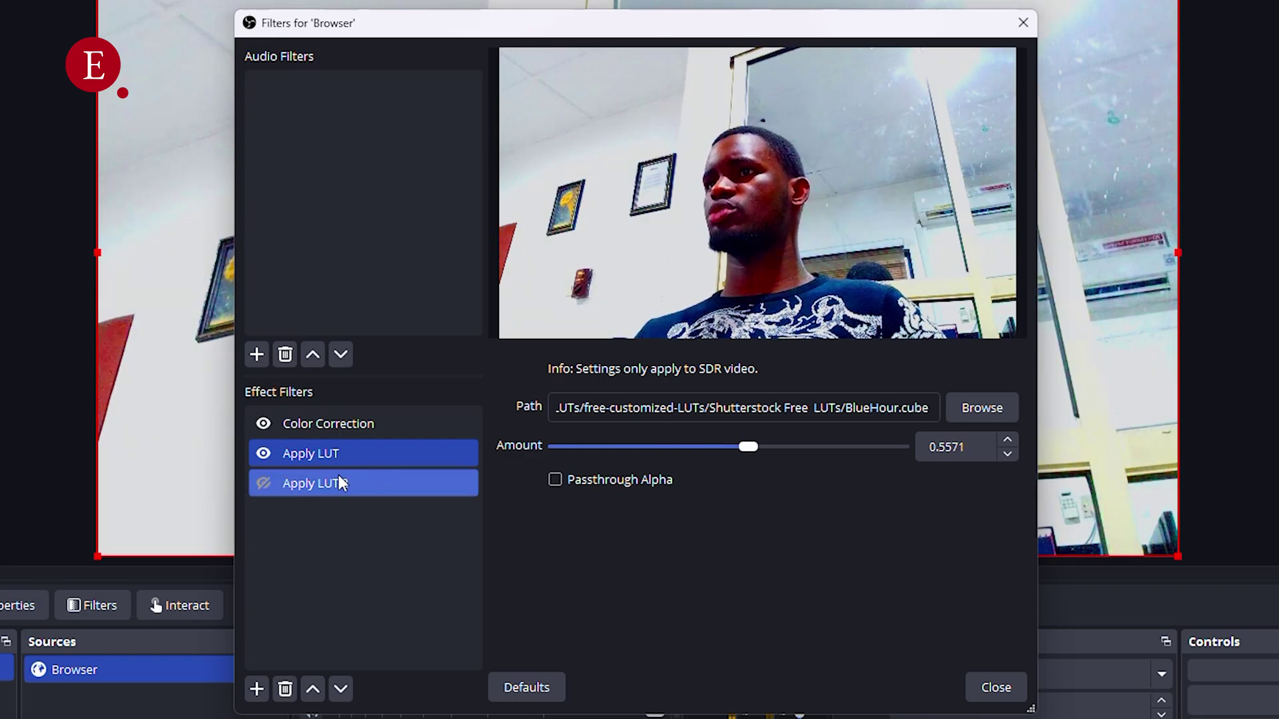
click(263, 483)
click(299, 484)
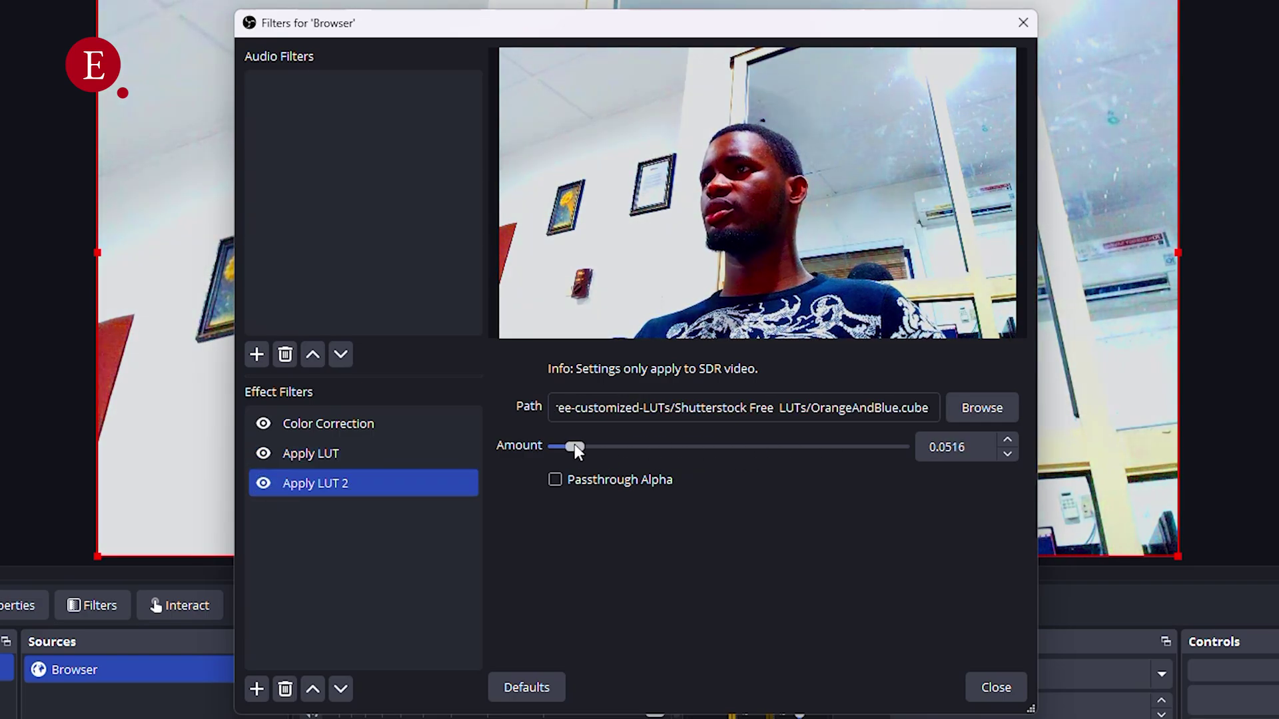
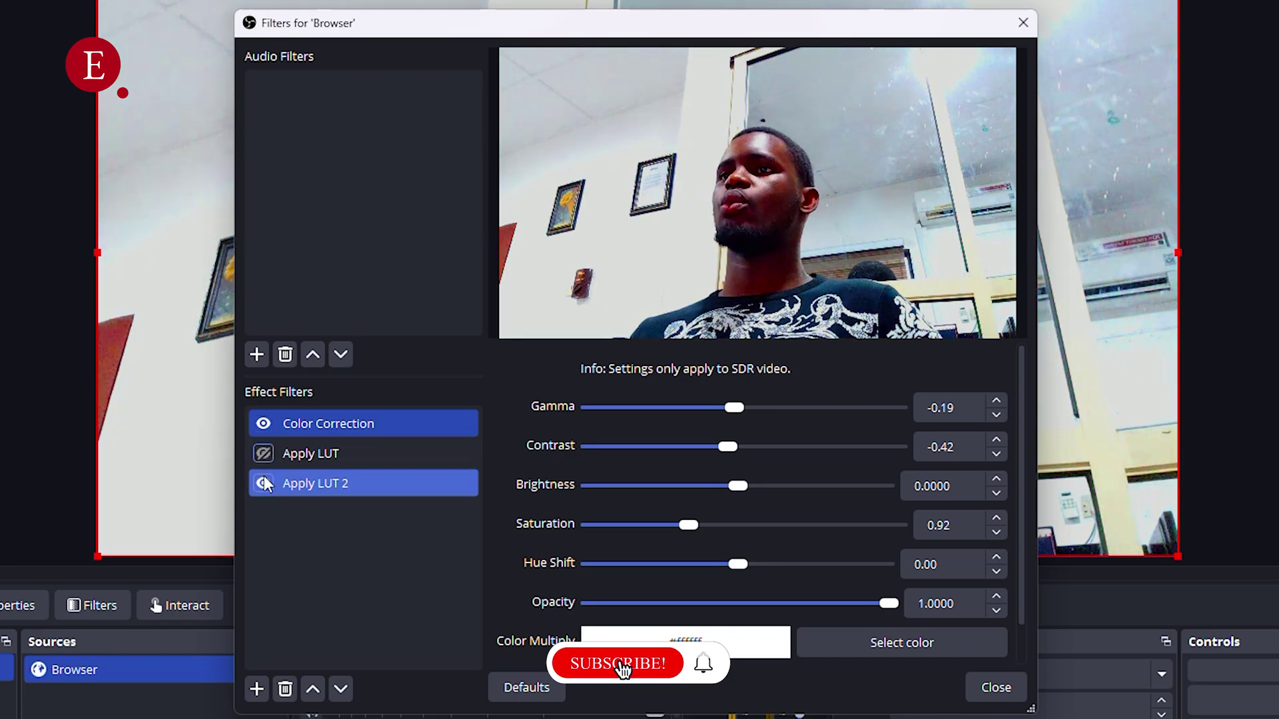
Compare the picture with and without Color Correction, and turn both LUT filters back on.
click(264, 423)
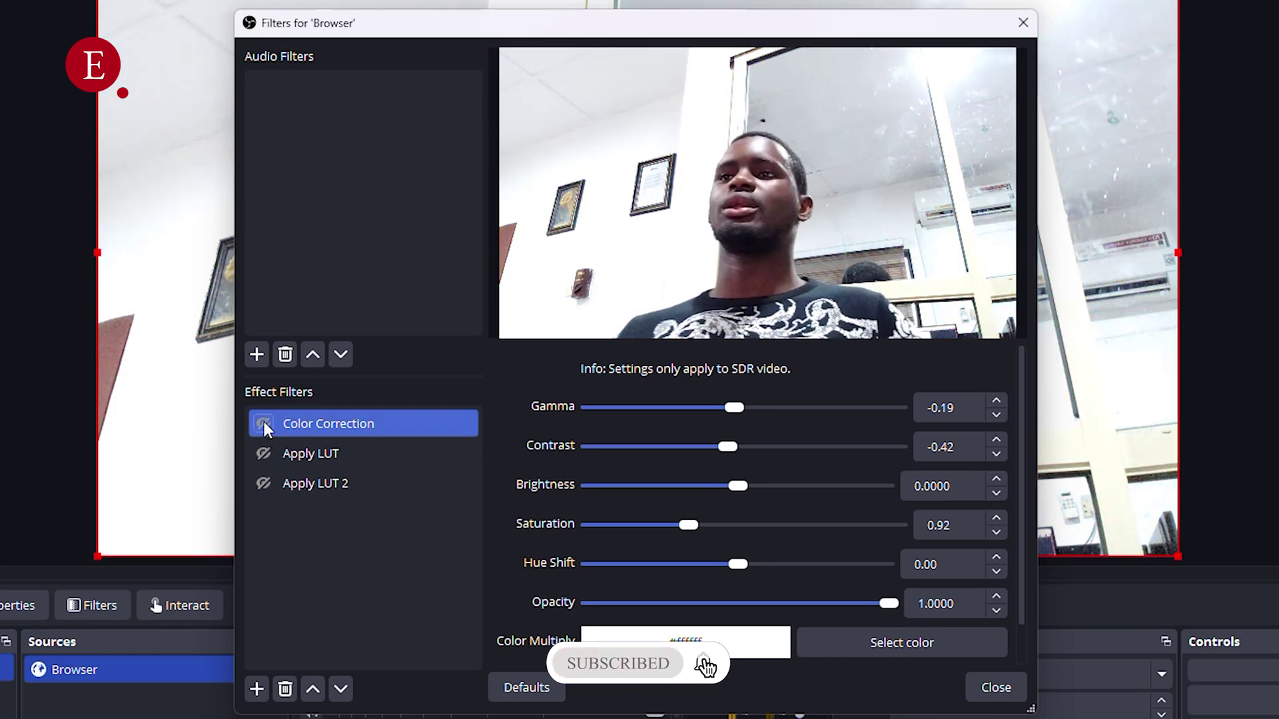
click(265, 424)
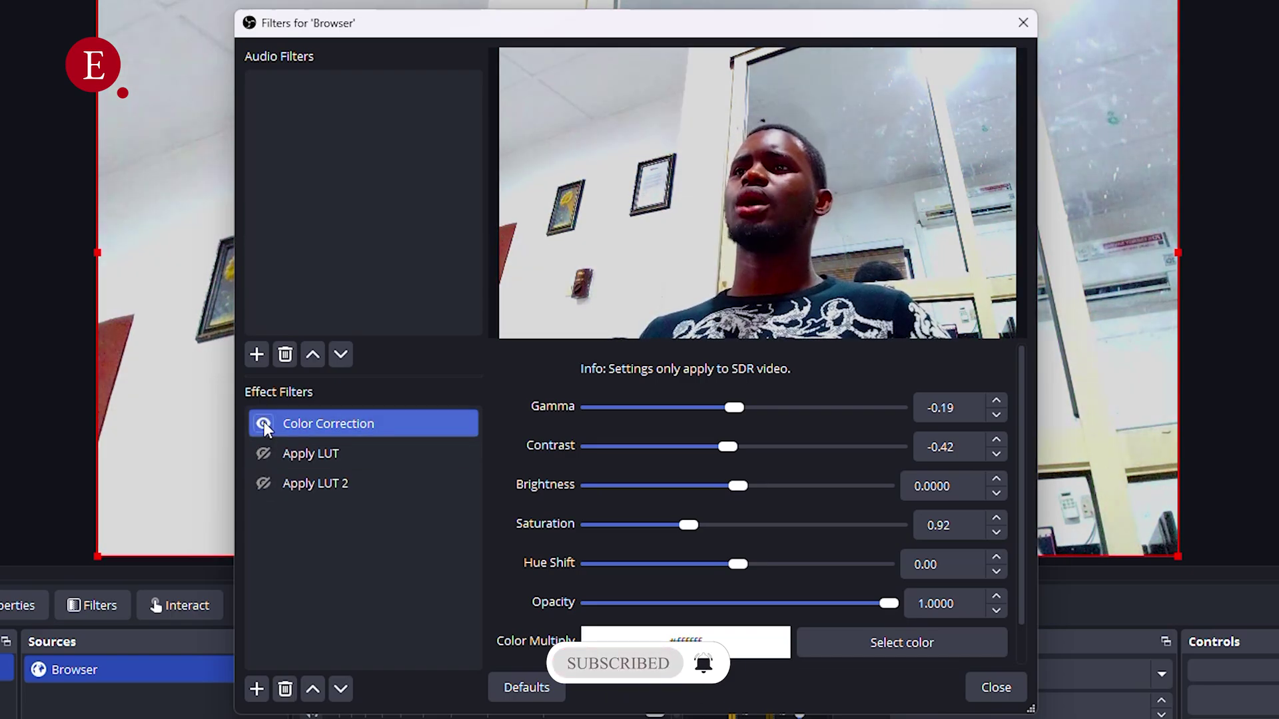
click(264, 453)
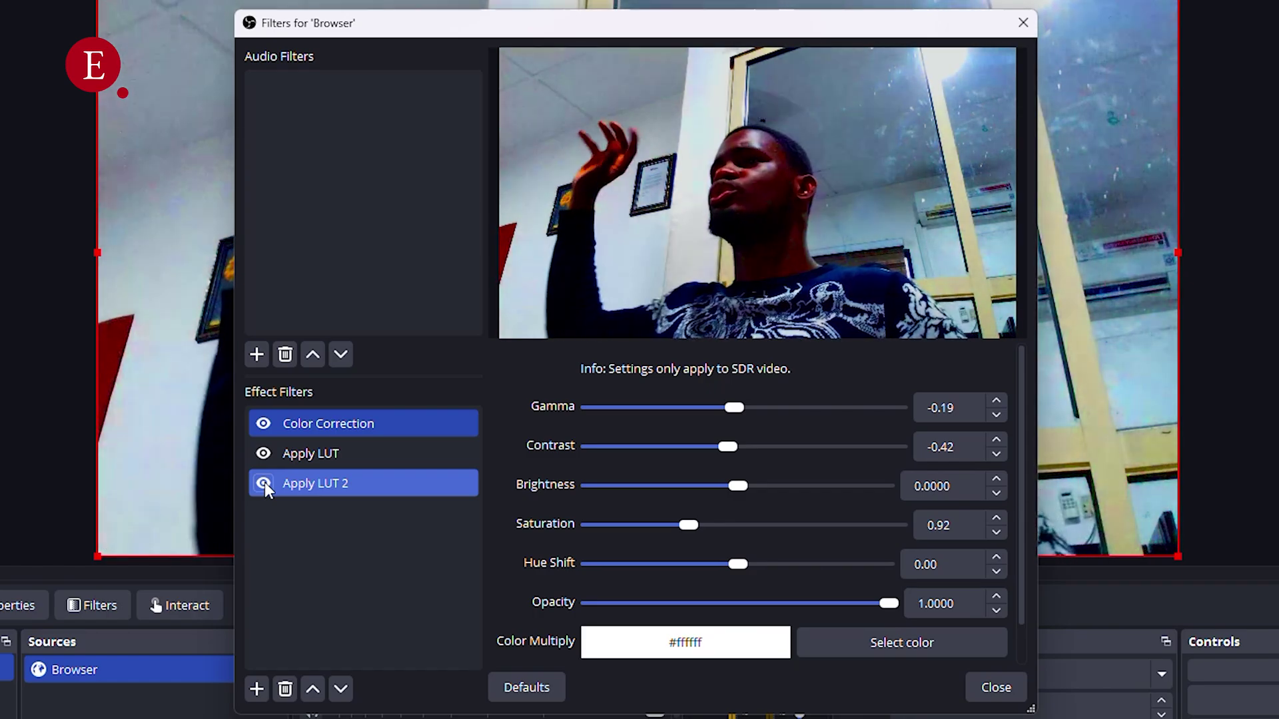
Hide all three effect filters, turn them back on one at a time to compare the picture, and close the filter settings.
click(265, 482)
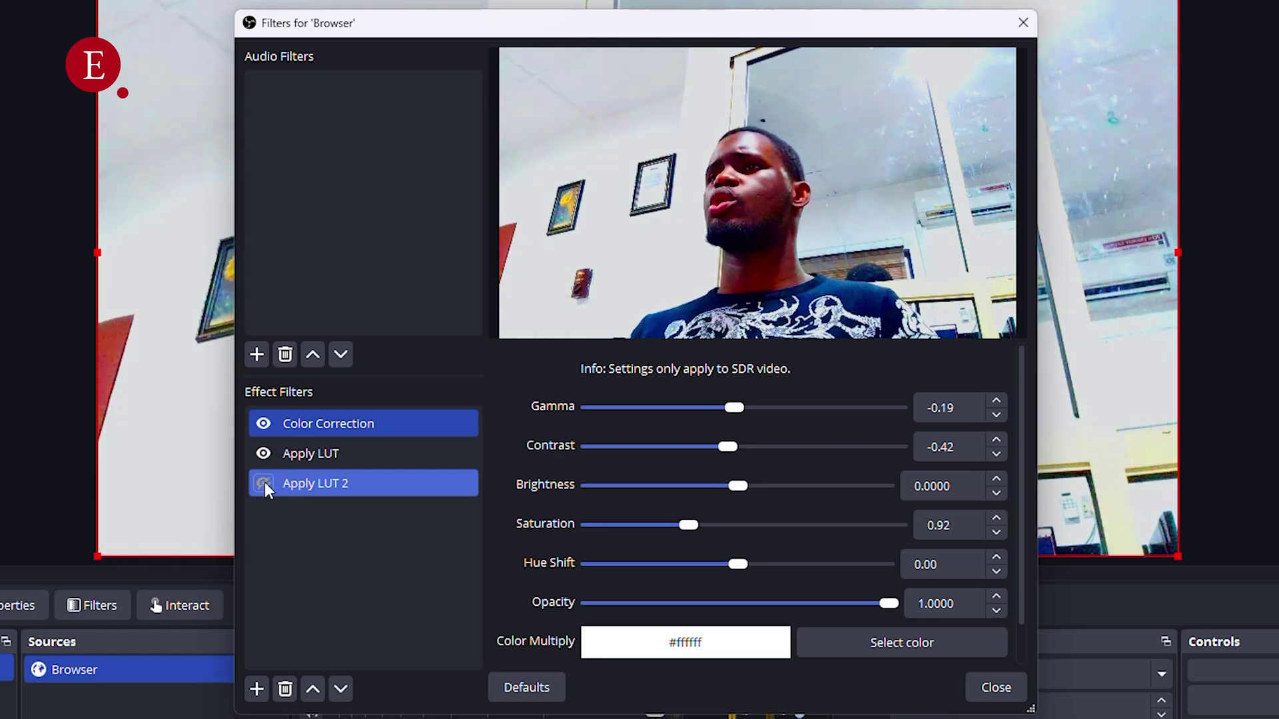
click(269, 441)
click(264, 430)
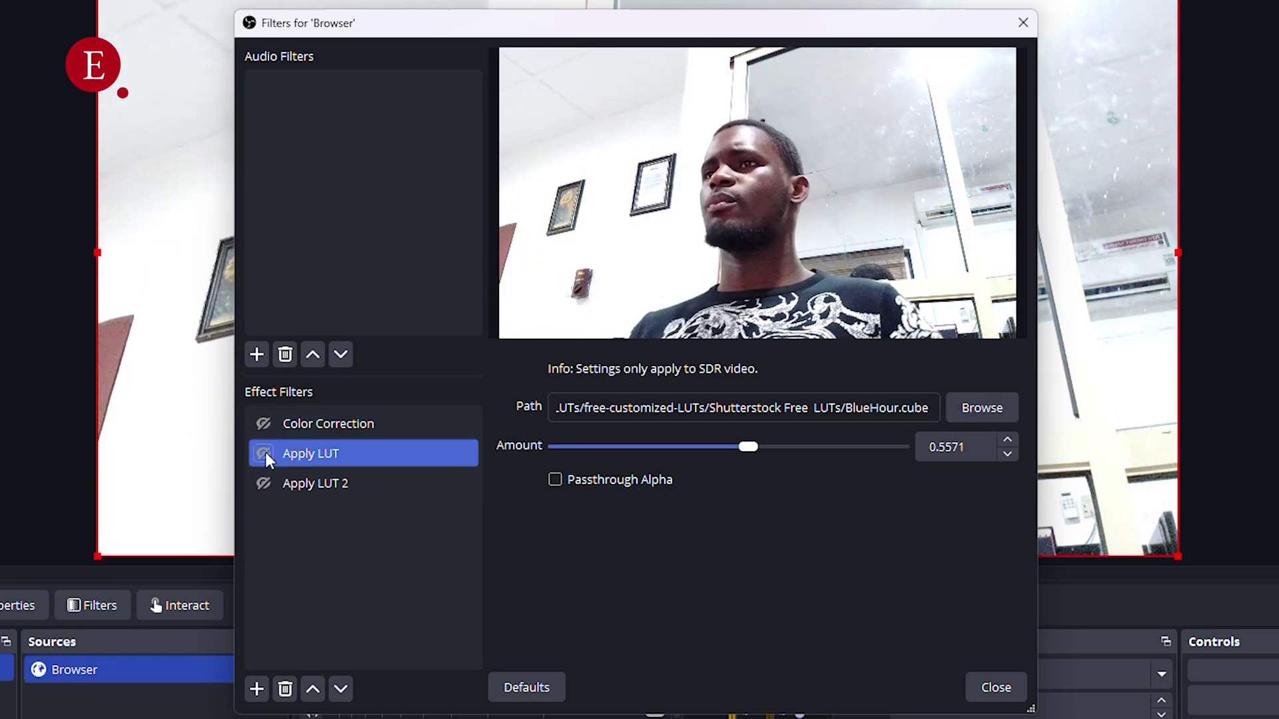
click(269, 427)
click(269, 427)
click(270, 426)
click(269, 427)
click(268, 427)
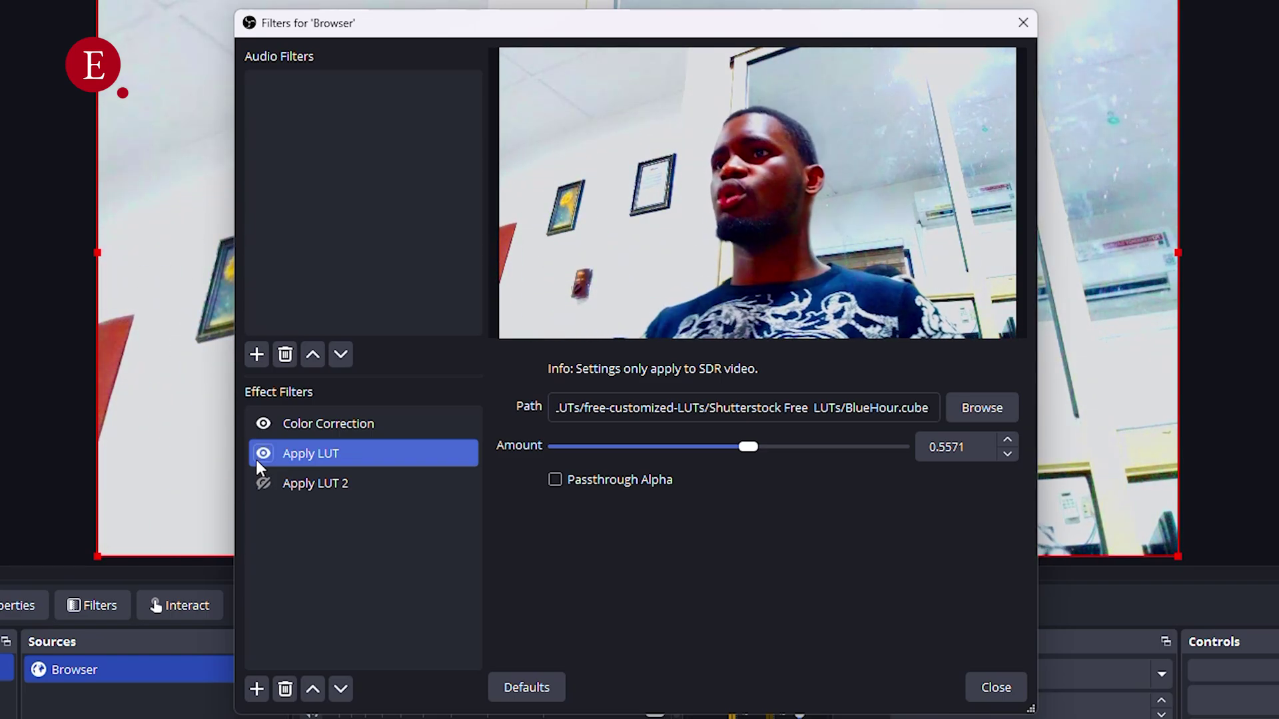
click(257, 458)
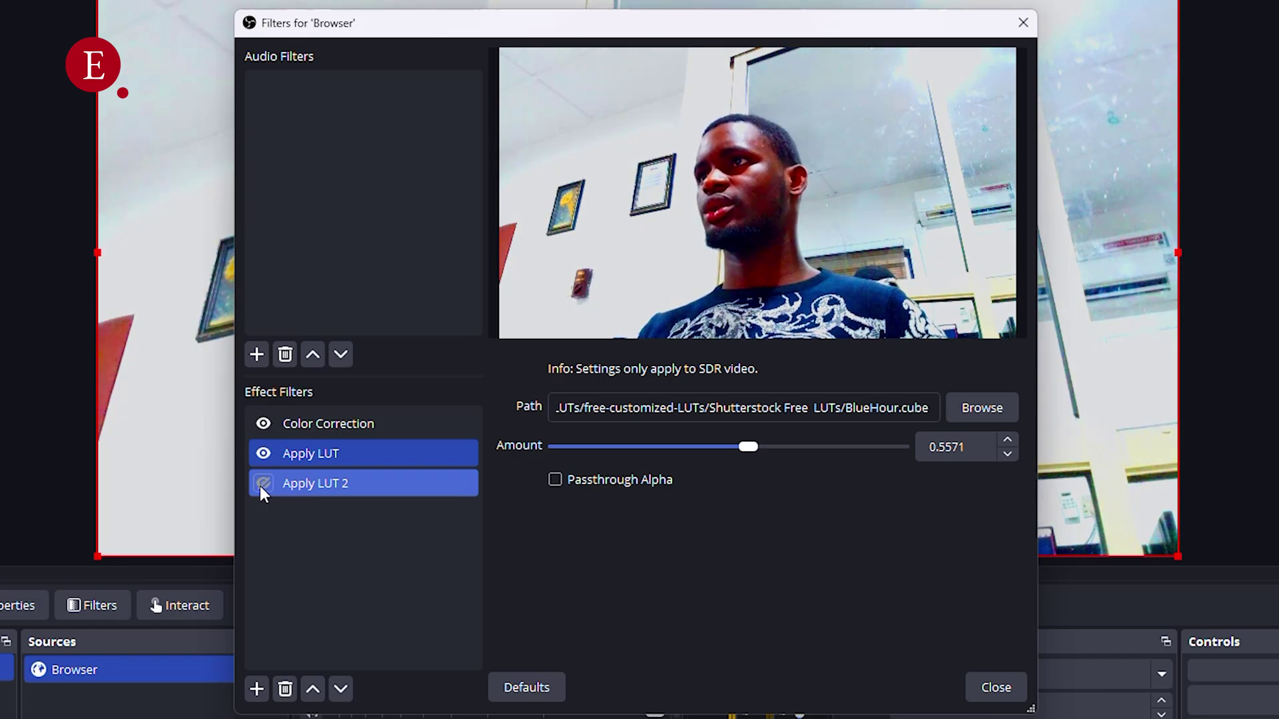
click(262, 484)
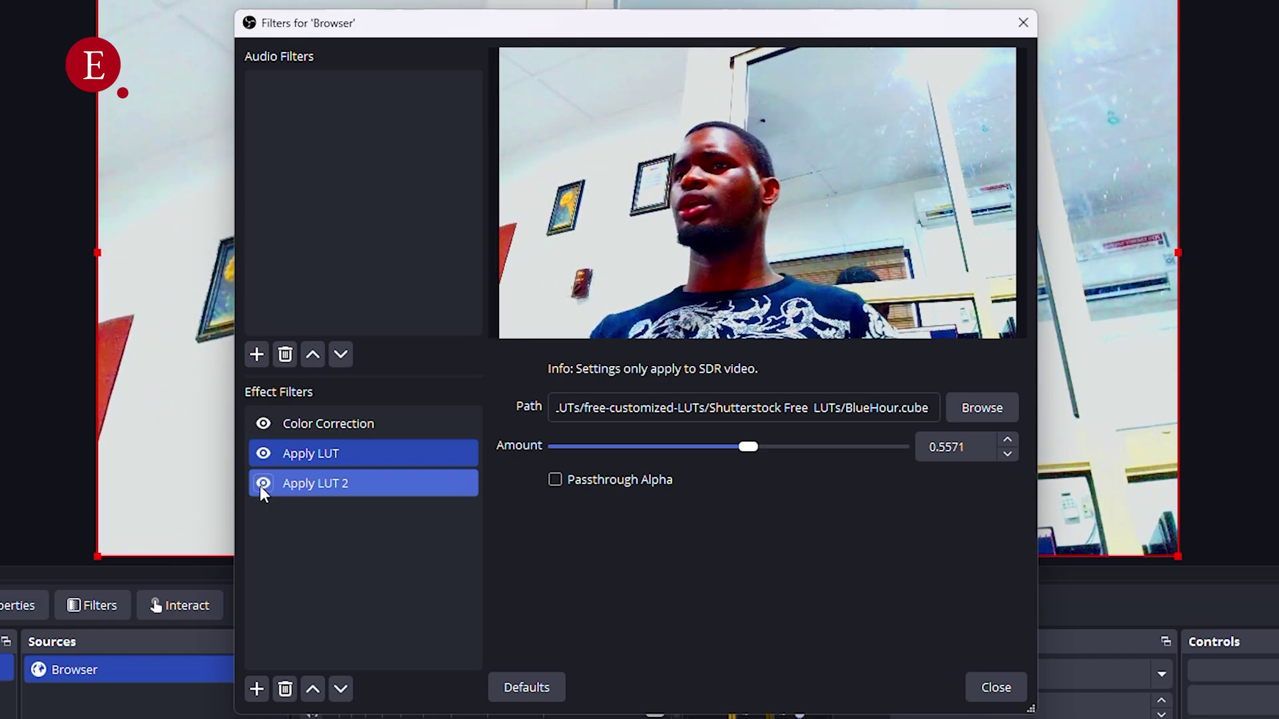
click(984, 688)
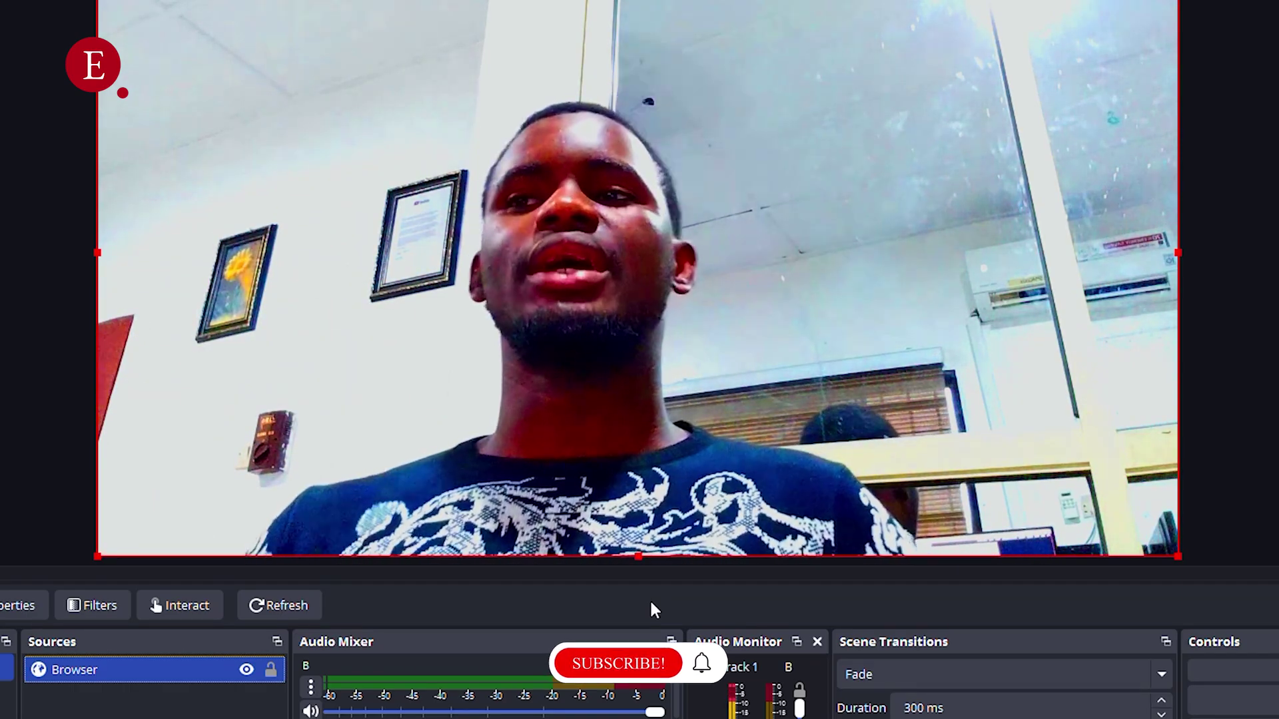
Reopen the Browser source's filters and lower the Apply LUT amount to 0.
right_click(158, 677)
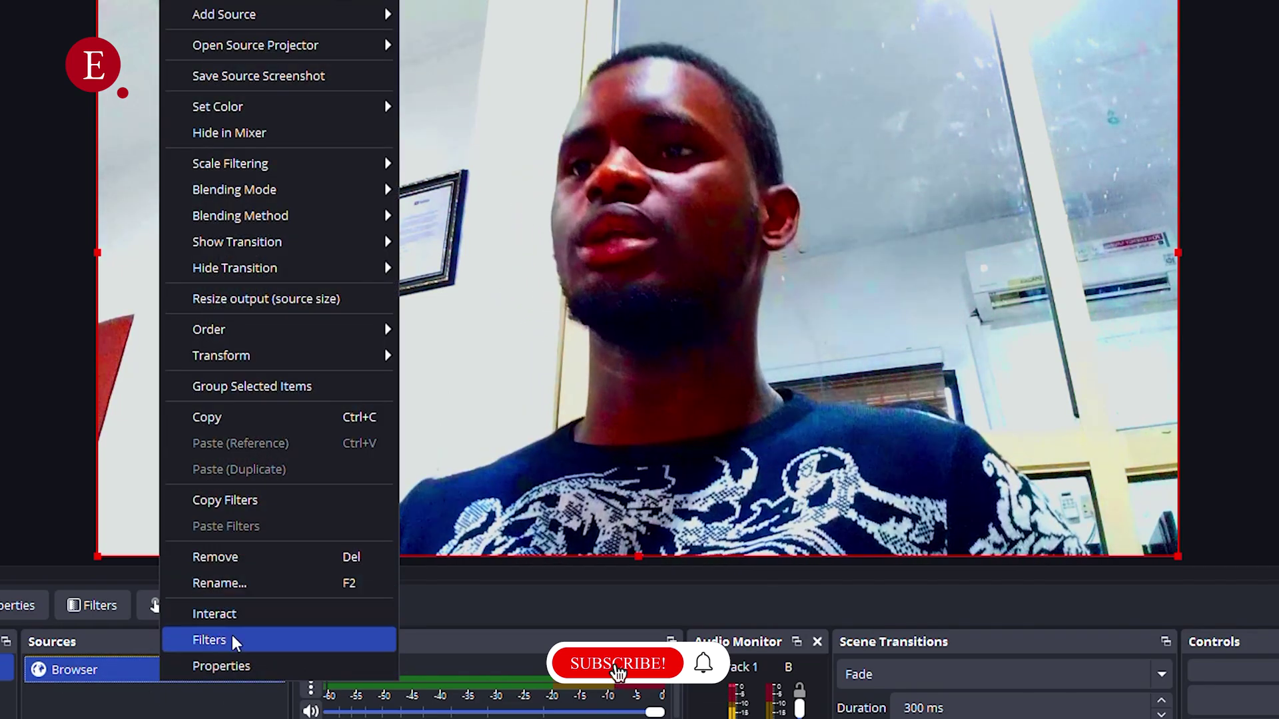
click(219, 639)
click(328, 483)
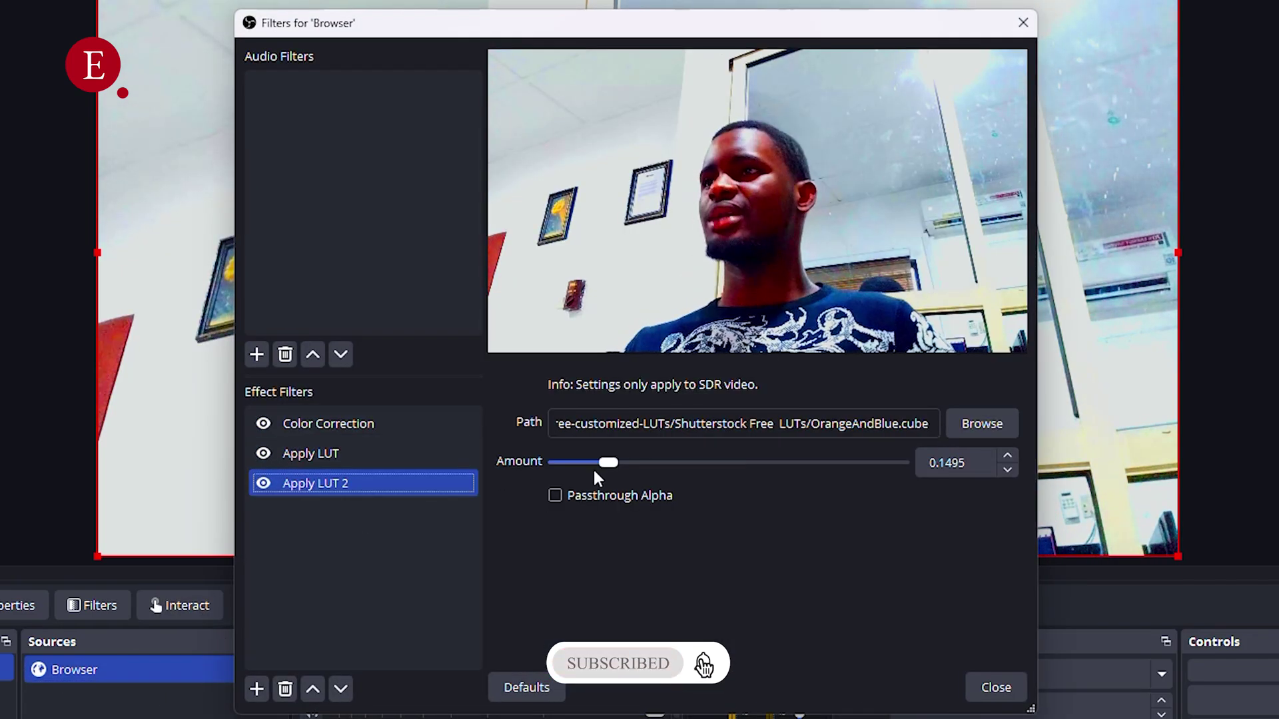
click(354, 458)
drag(828, 462, 467, 473)
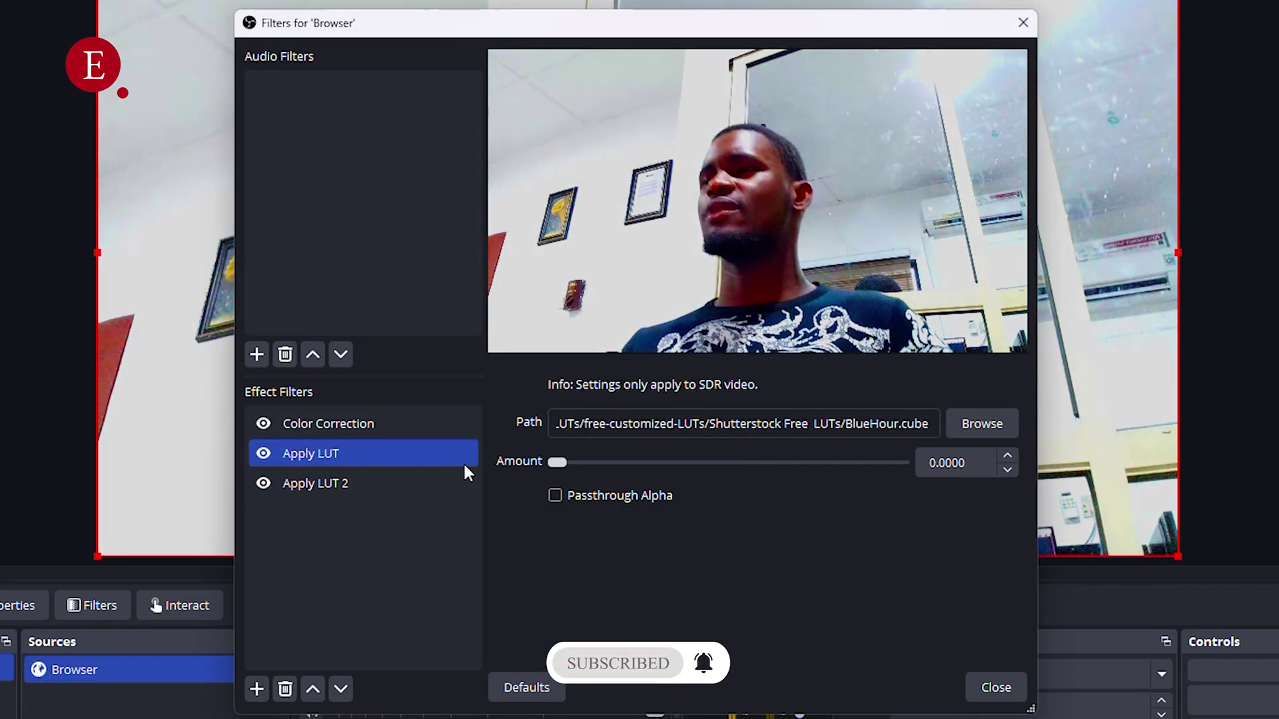
Toggle Apply LUT off and on to compare, turn off Apply LUT 2, and close the filter settings.
click(265, 453)
click(267, 475)
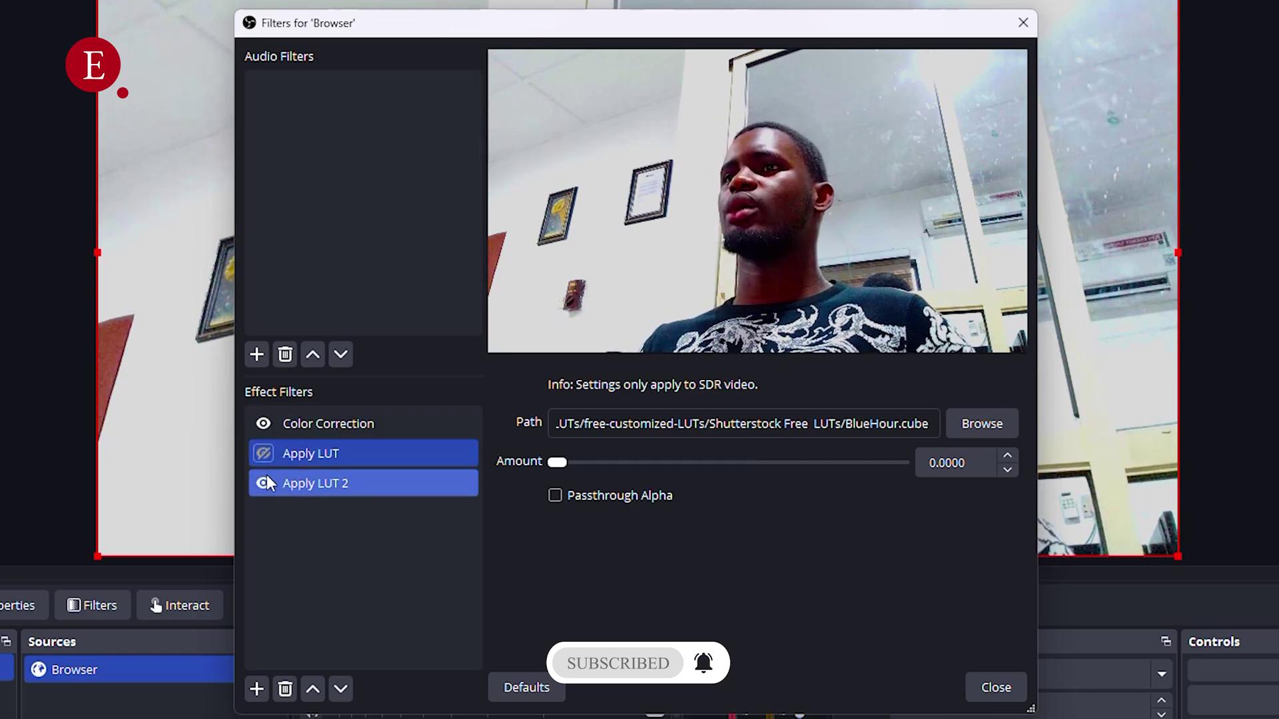
click(332, 425)
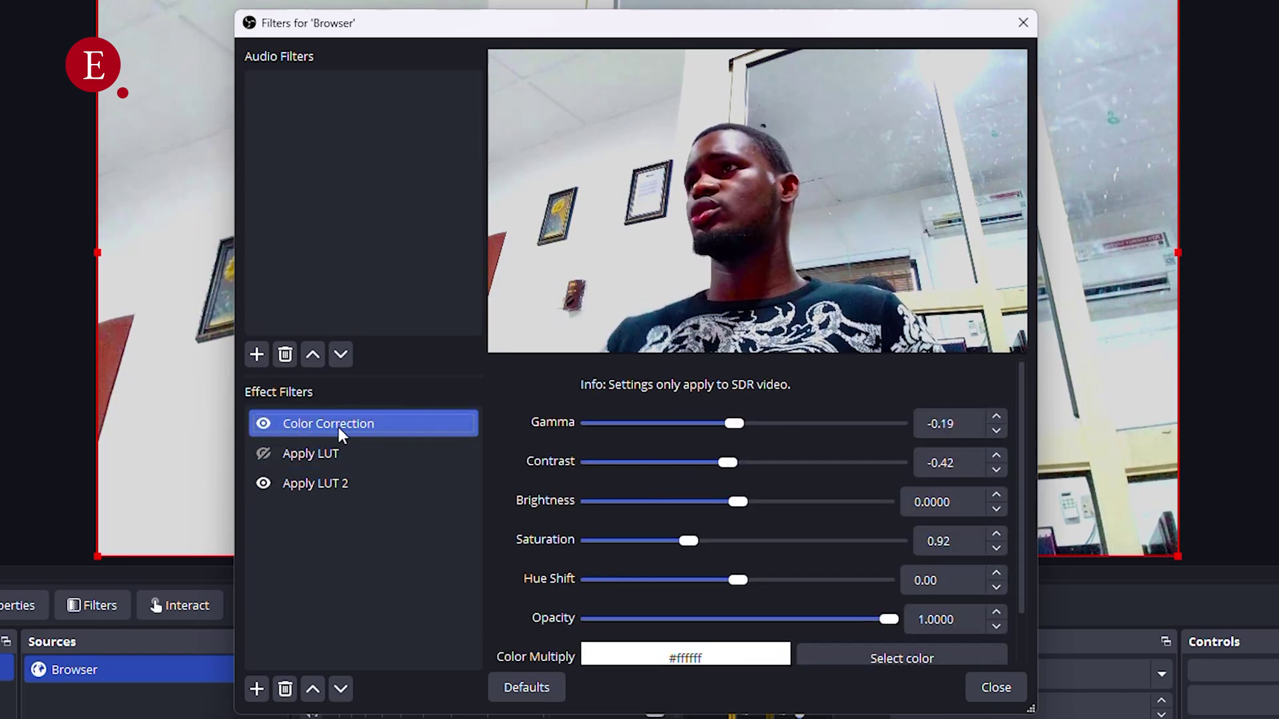
click(265, 454)
click(263, 483)
click(319, 462)
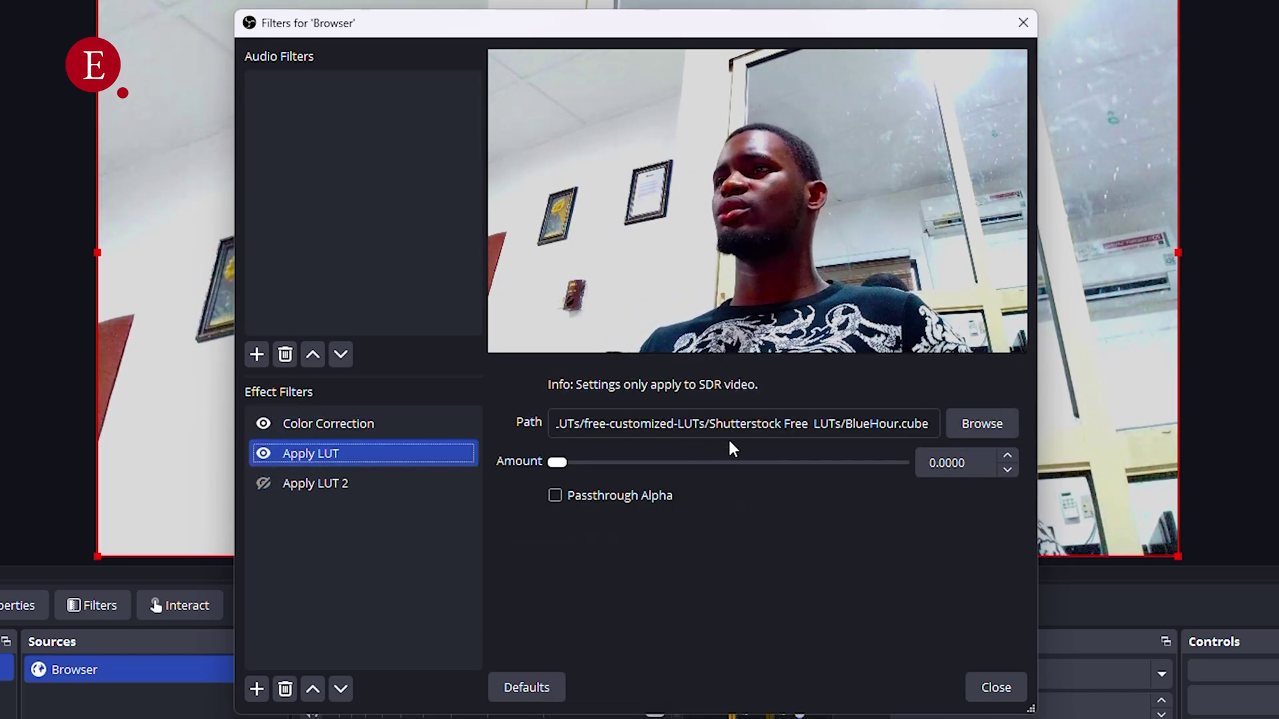
click(1022, 27)
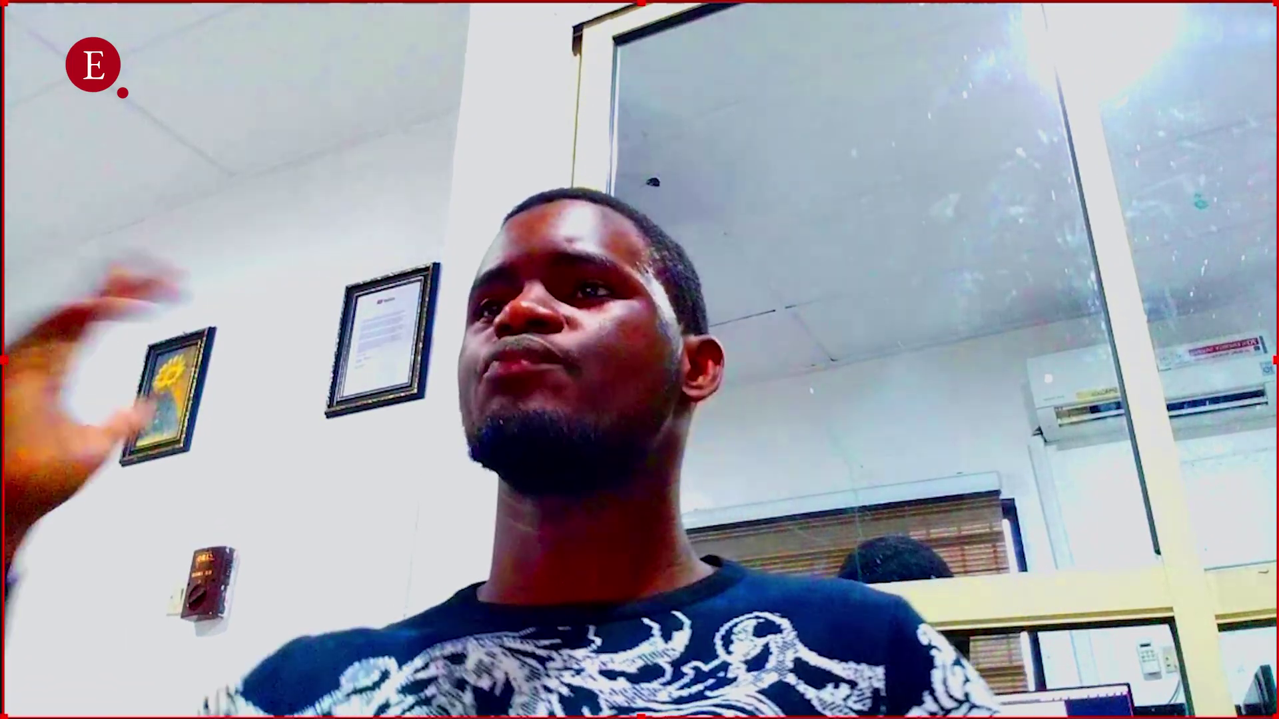